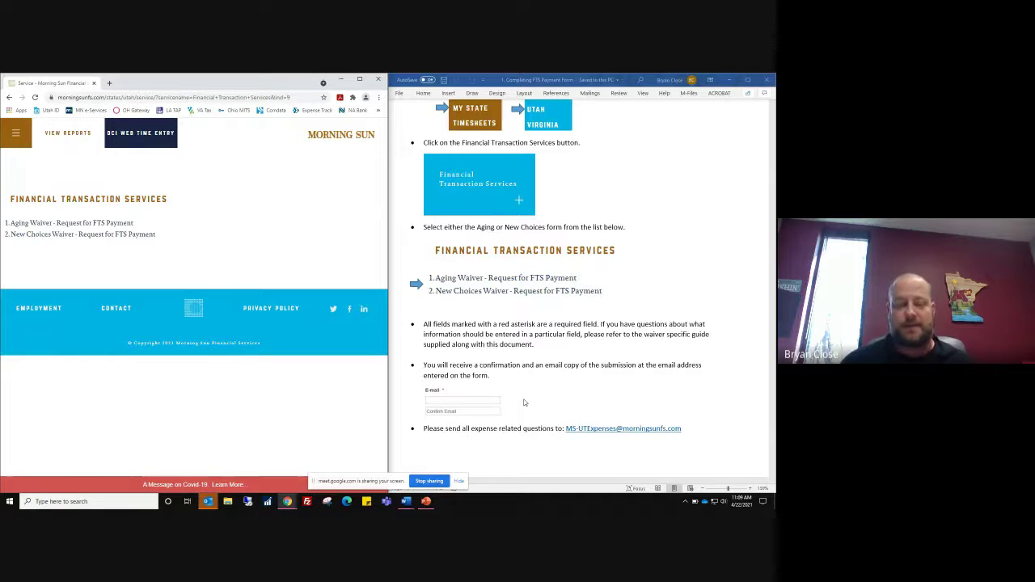
- Read the remaining instructions on completing the FTS payment form and close that document
{"action": "scroll", "coordinate": [600, 372], "scroll_direction": "down", "scroll_amount": 1}
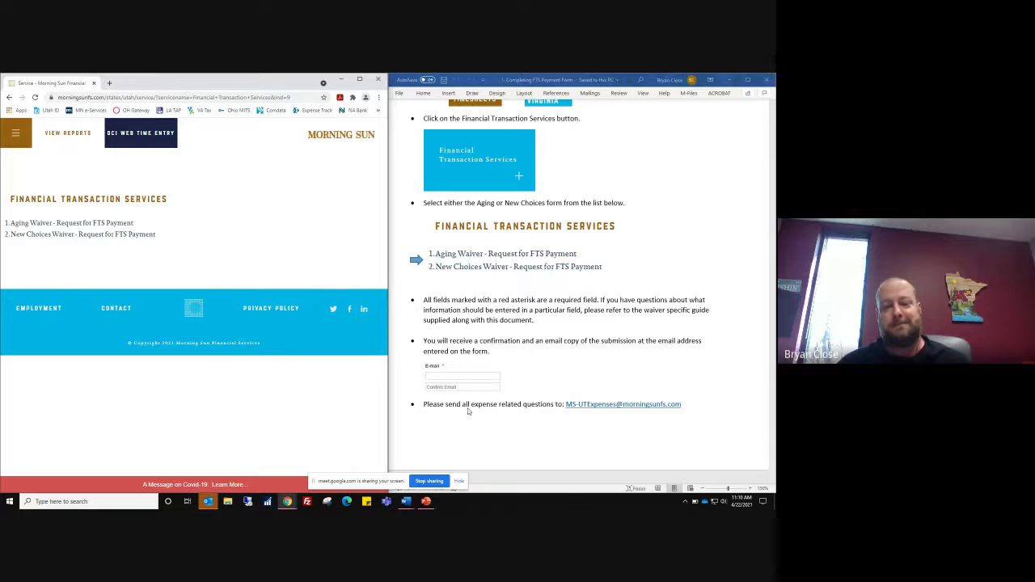
{"action": "scroll", "coordinate": [472, 410], "scroll_direction": "down", "scroll_amount": 1}
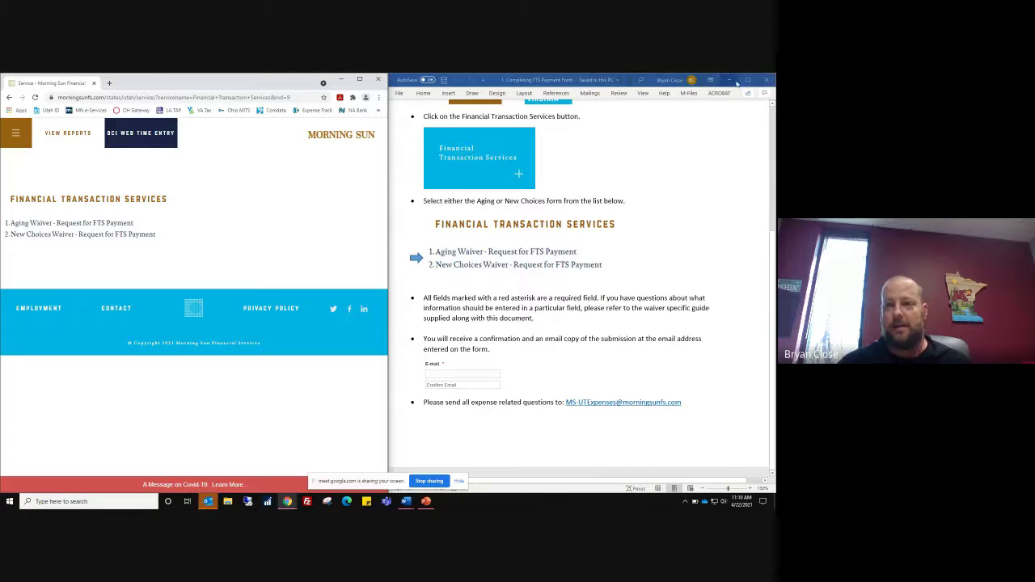
{"action": "left_click", "coordinate": [765, 81]}
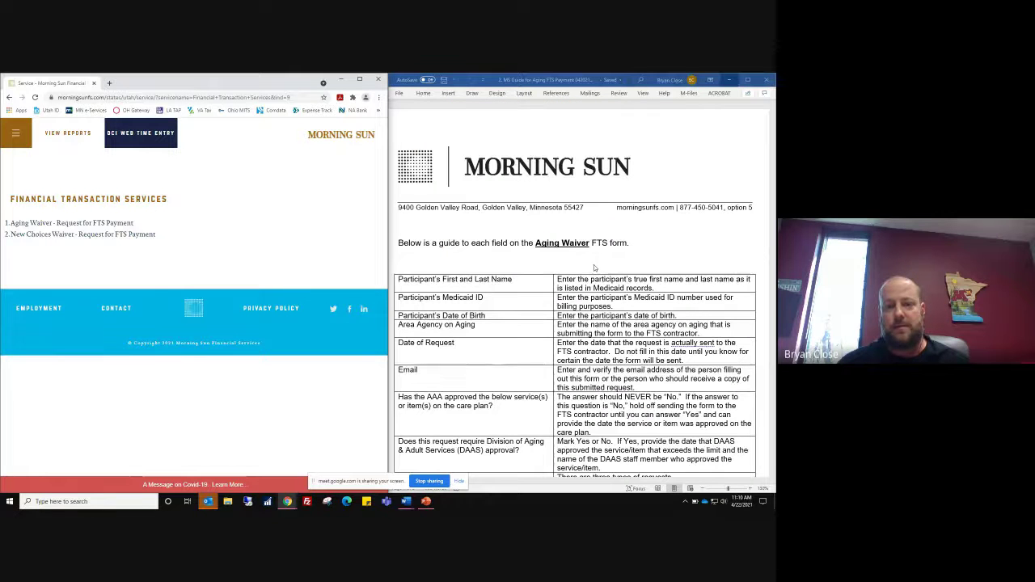
- Review the opening rows of the Aging Waiver field guide and open the Aging Waiver - Request for FTS Payment form
{"action": "scroll", "coordinate": [594, 264], "scroll_direction": "down", "scroll_amount": 2}
{"action": "scroll", "coordinate": [594, 265], "scroll_direction": "down", "scroll_amount": 2}
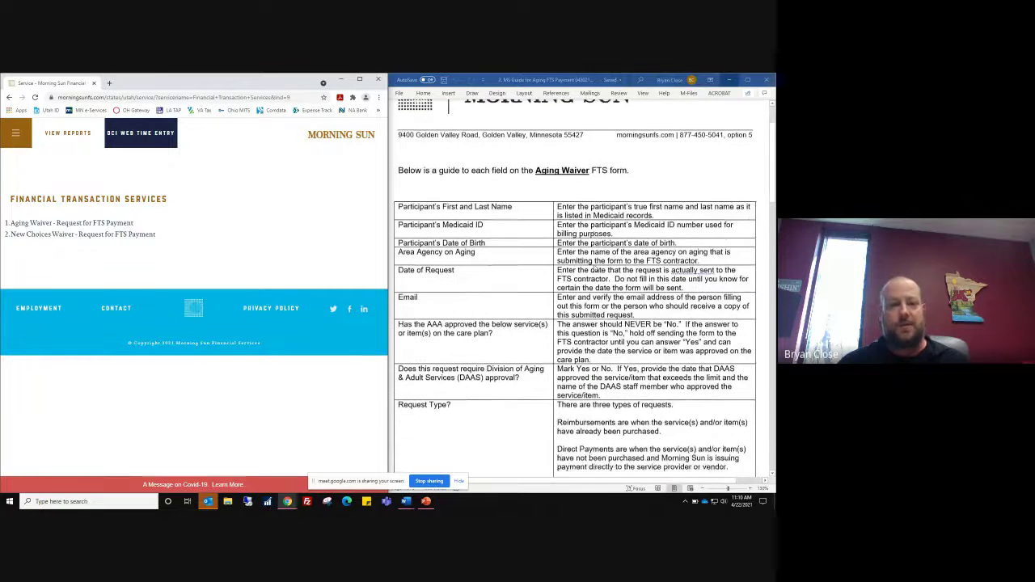
{"action": "left_click", "coordinate": [54, 224]}
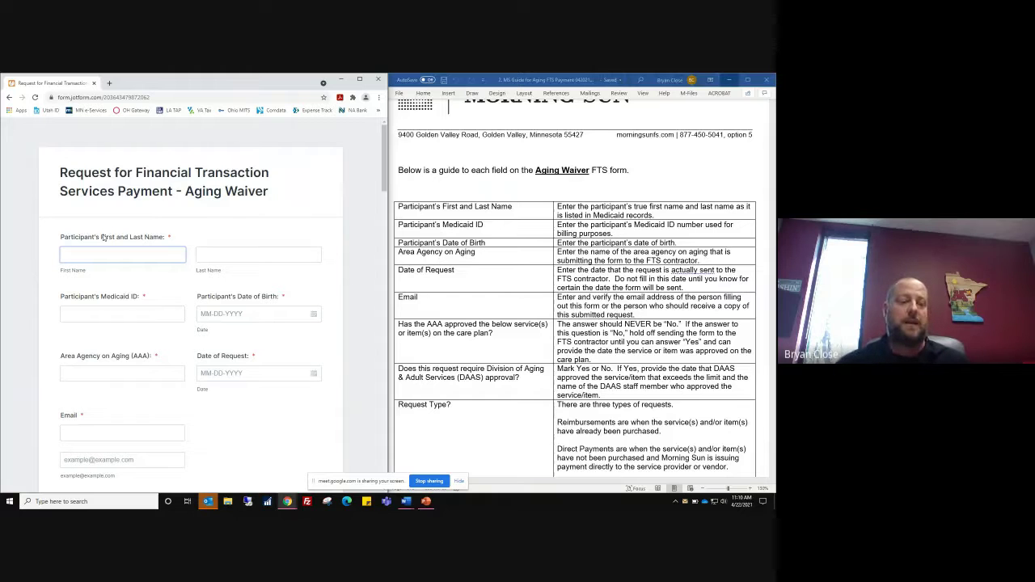
- Examine the form's required fields for participant name, Medicaid ID, date of birth, Area Agency on Aging, request date and email
{"action": "left_click", "coordinate": [106, 215]}
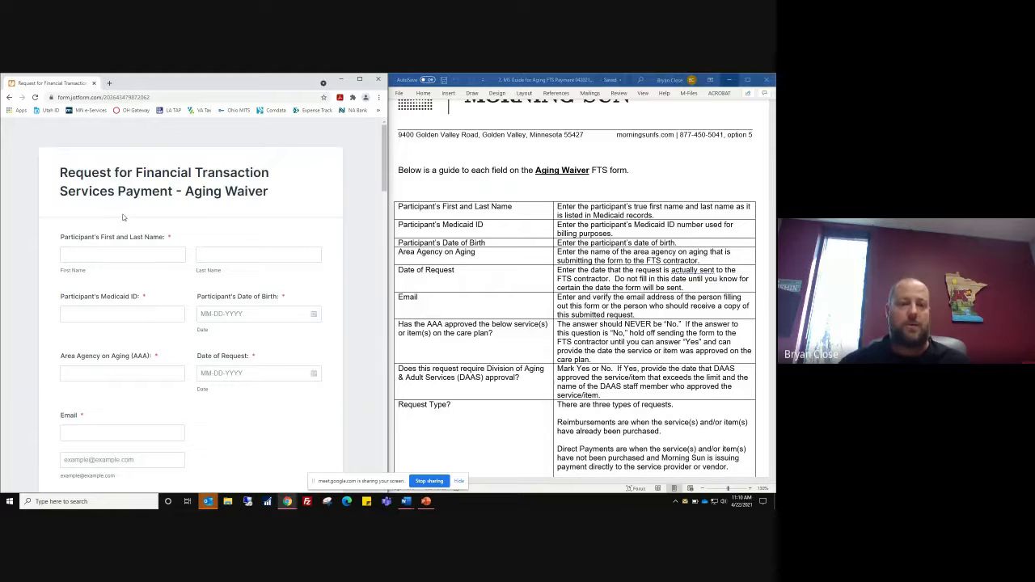
{"action": "left_click", "coordinate": [174, 240]}
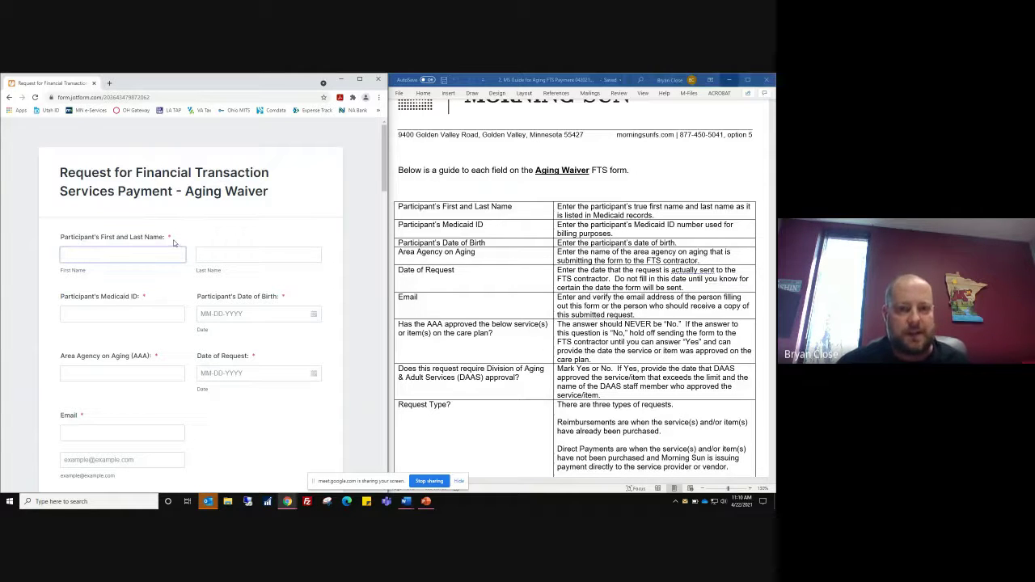
{"action": "left_click", "coordinate": [144, 301]}
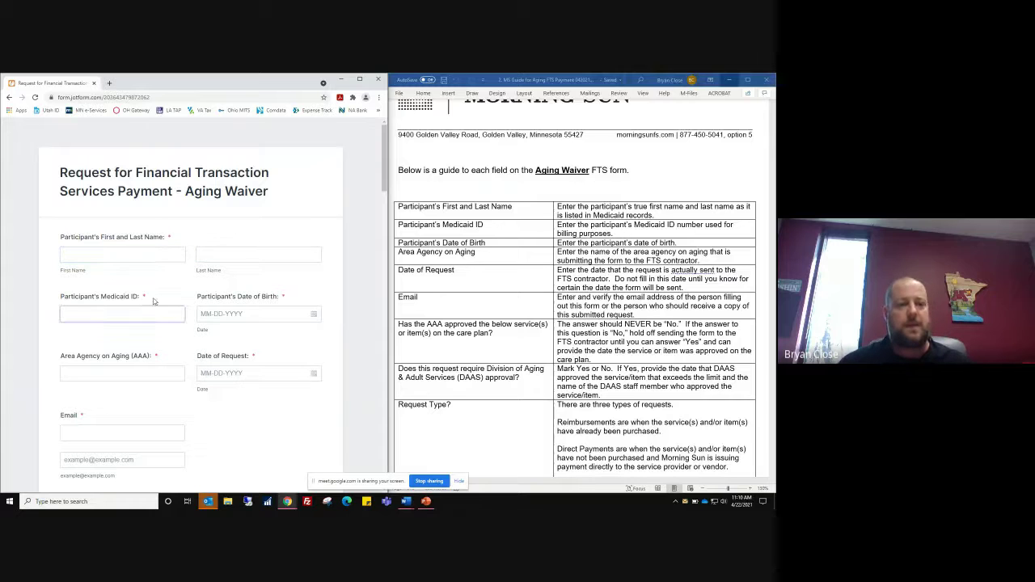
{"action": "left_click", "coordinate": [257, 299]}
{"action": "left_click", "coordinate": [179, 235]}
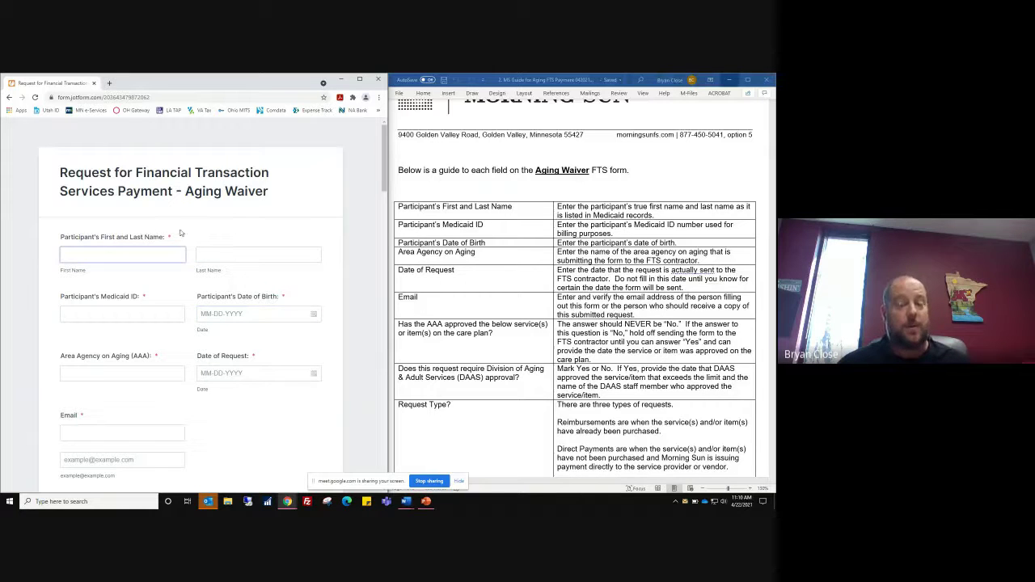
{"action": "left_click", "coordinate": [61, 242]}
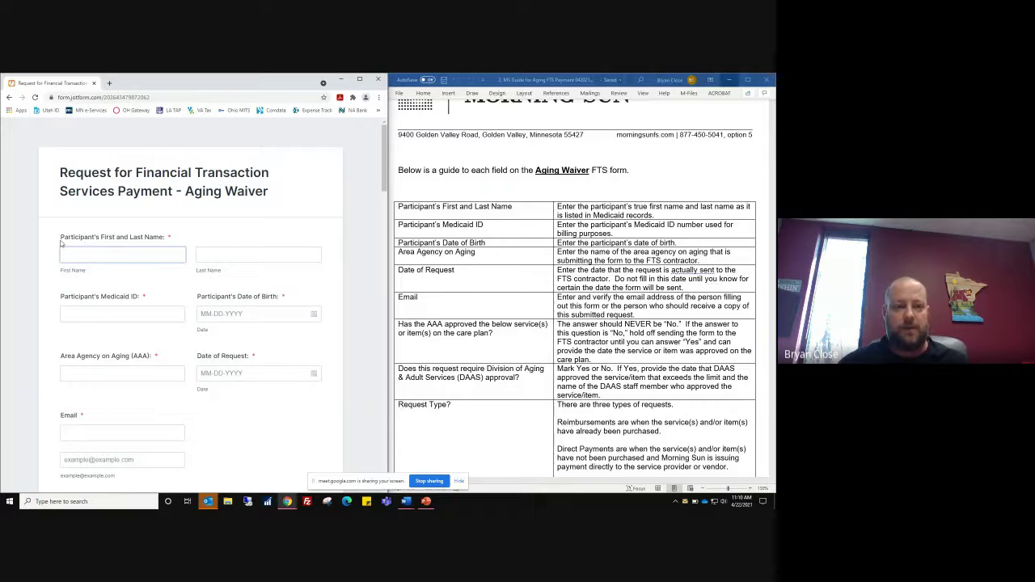
{"action": "scroll", "coordinate": [61, 243], "scroll_direction": "down", "scroll_amount": 1}
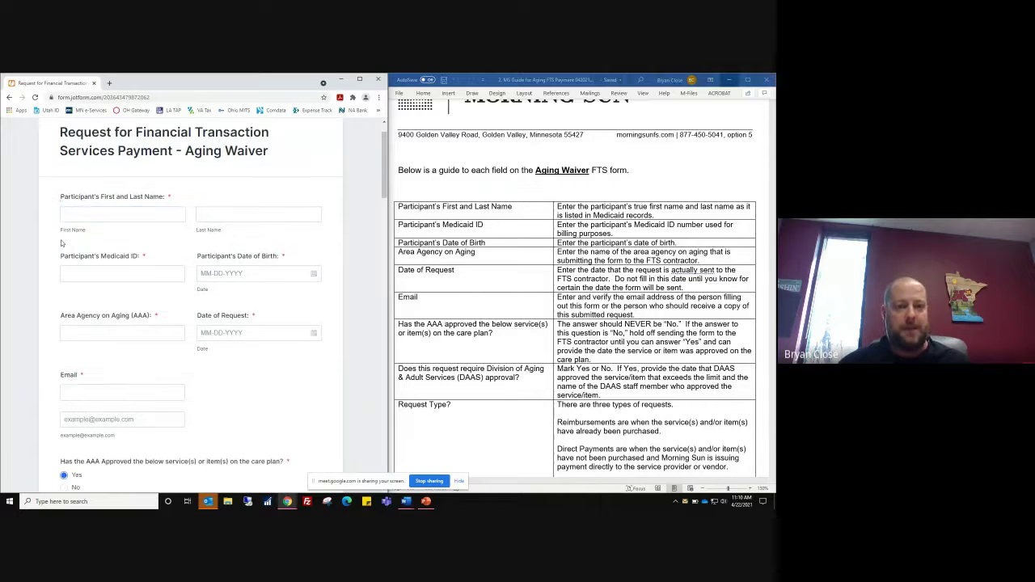
{"action": "scroll", "coordinate": [60, 243], "scroll_direction": "down", "scroll_amount": 1}
{"action": "key", "text": "Tab"}
{"action": "key", "text": "Tab"}
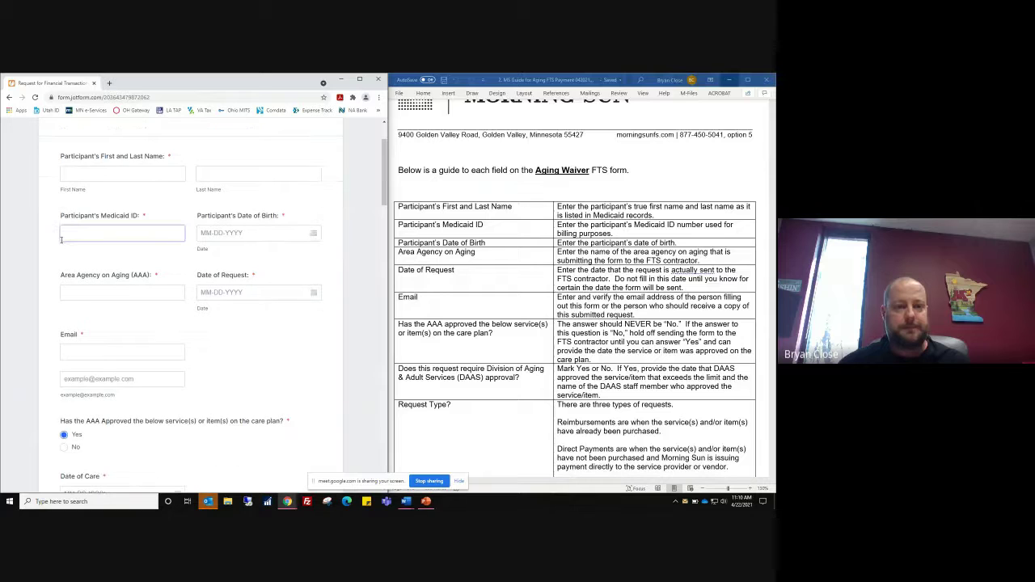
{"action": "scroll", "coordinate": [60, 241], "scroll_direction": "down", "scroll_amount": 2}
{"action": "left_click", "coordinate": [171, 277]}
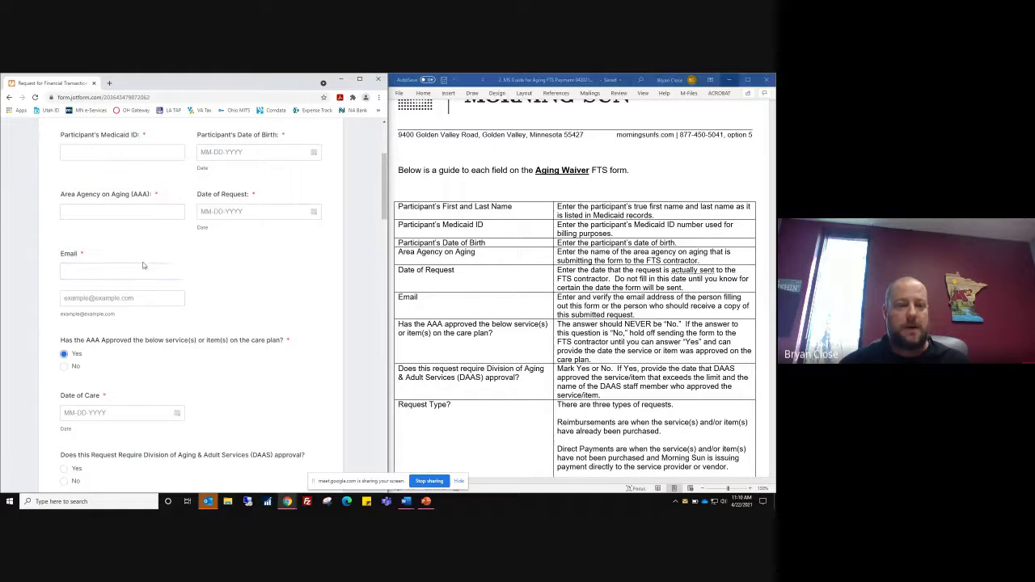
{"action": "left_click", "coordinate": [138, 305]}
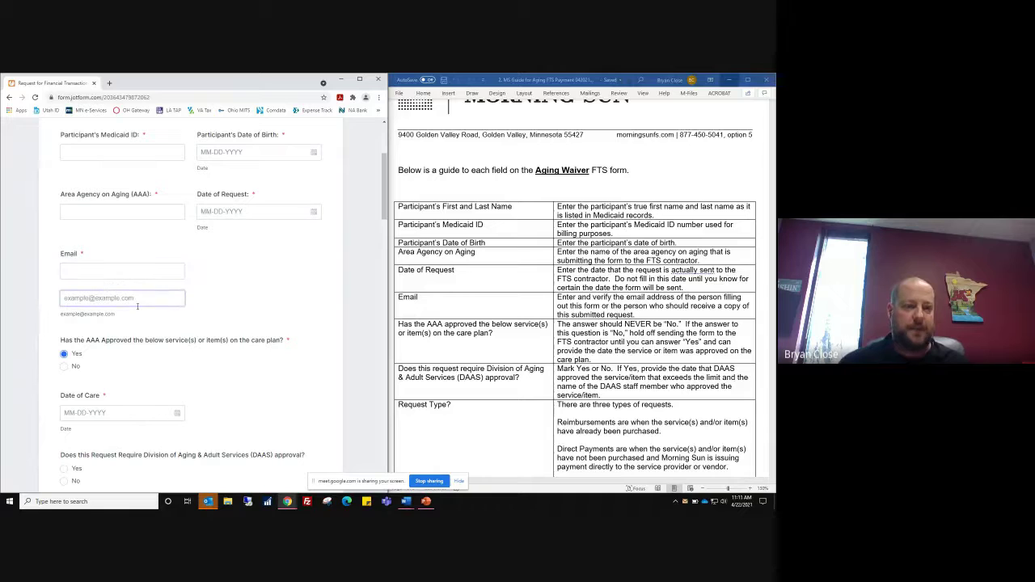
- Switch the answer about AAA approval on the care plan to No and set it back to Yes
{"action": "scroll", "coordinate": [142, 301], "scroll_direction": "down", "scroll_amount": 3}
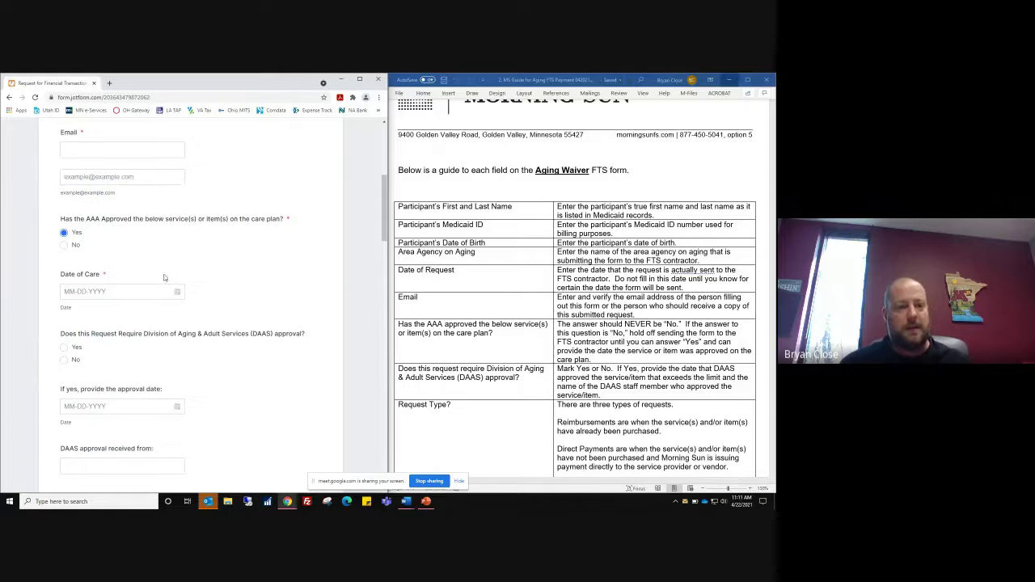
{"action": "left_click", "coordinate": [64, 246]}
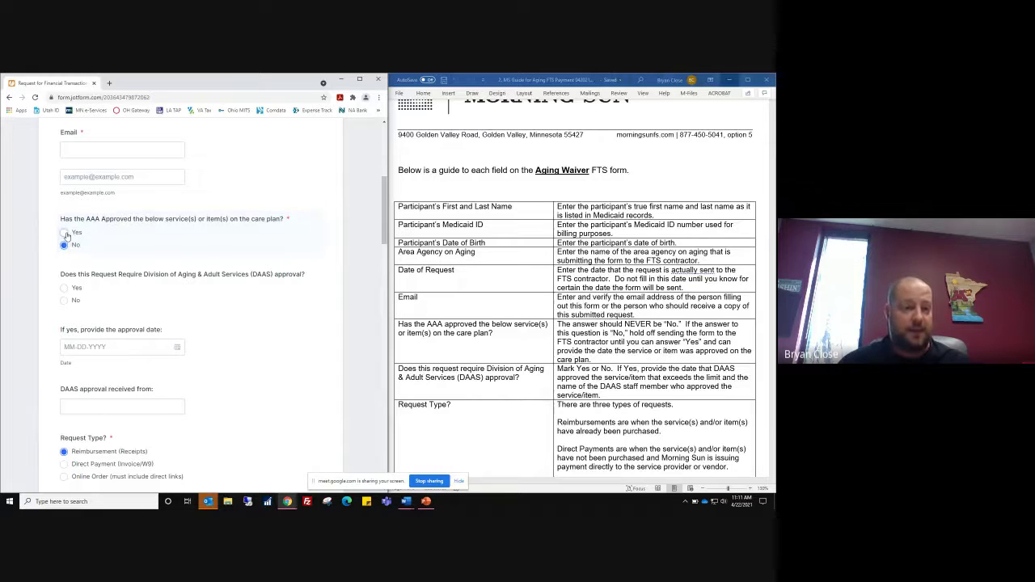
{"action": "left_click", "coordinate": [65, 234]}
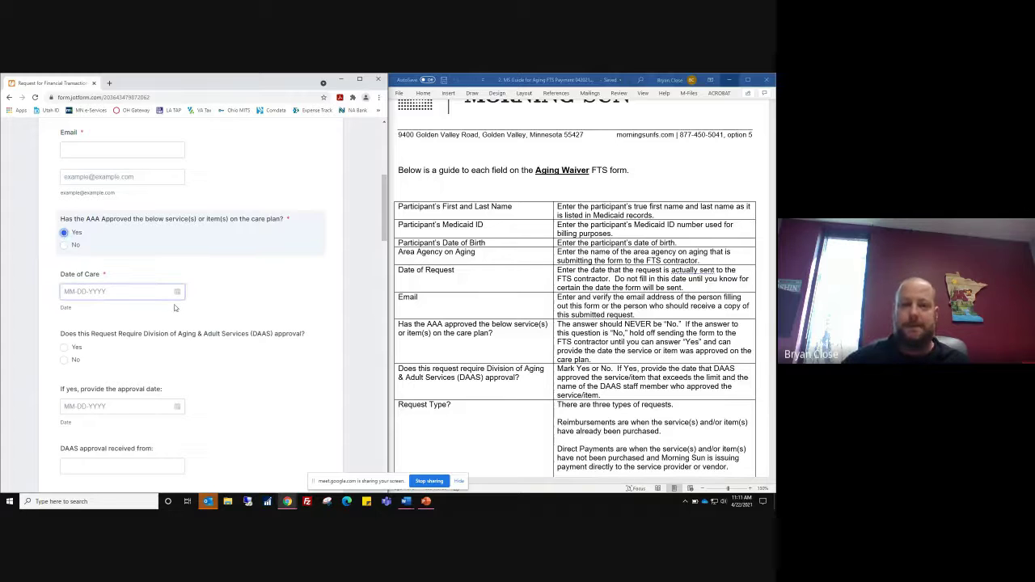
- Compare the guide's DAAS approval, request type and vendor rows with the matching fields in the form
{"action": "left_click", "coordinate": [668, 287]}
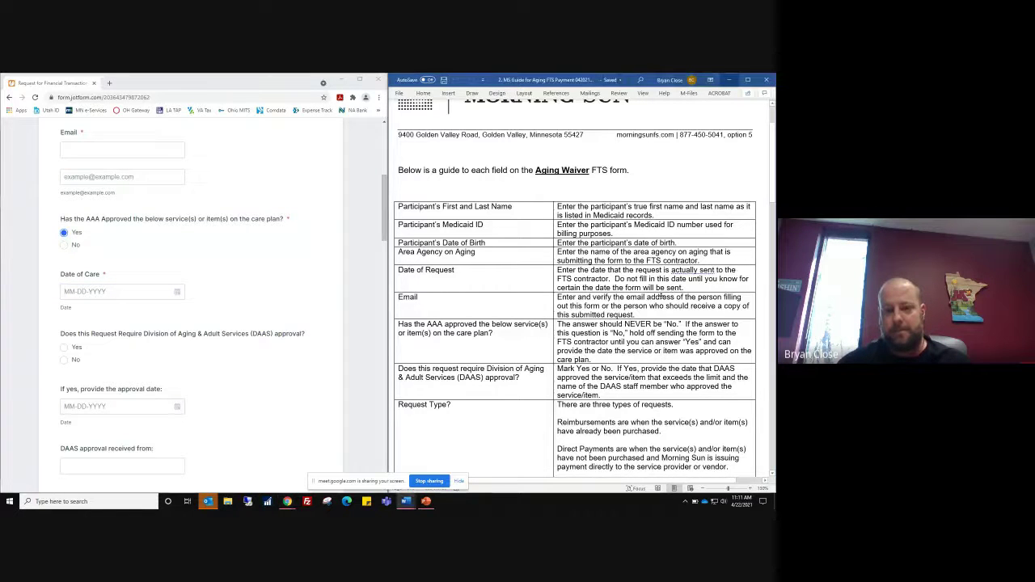
{"action": "scroll", "coordinate": [660, 296], "scroll_direction": "down", "scroll_amount": 1}
{"action": "scroll", "coordinate": [661, 296], "scroll_direction": "down", "scroll_amount": 3}
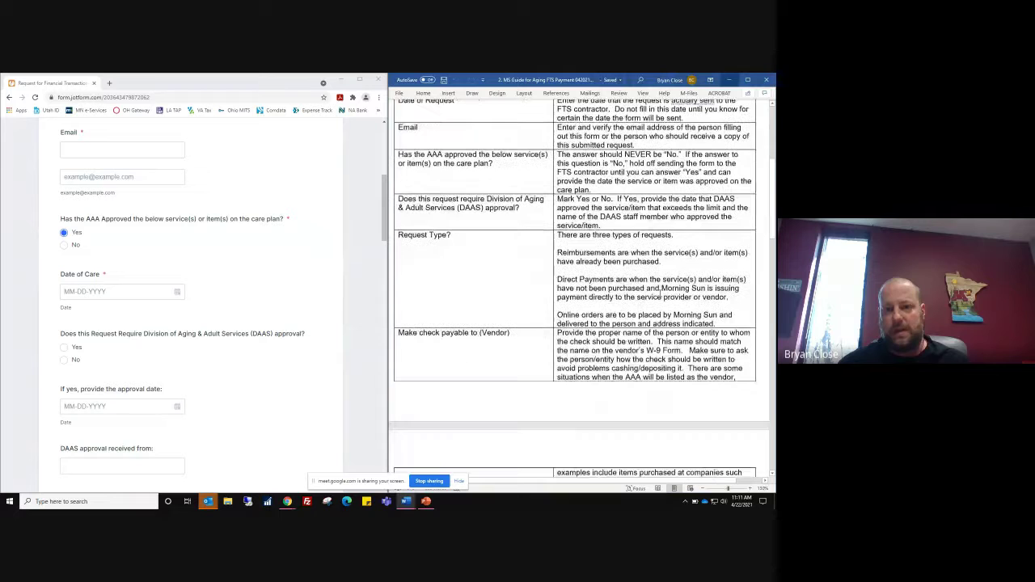
{"action": "left_click", "coordinate": [251, 264]}
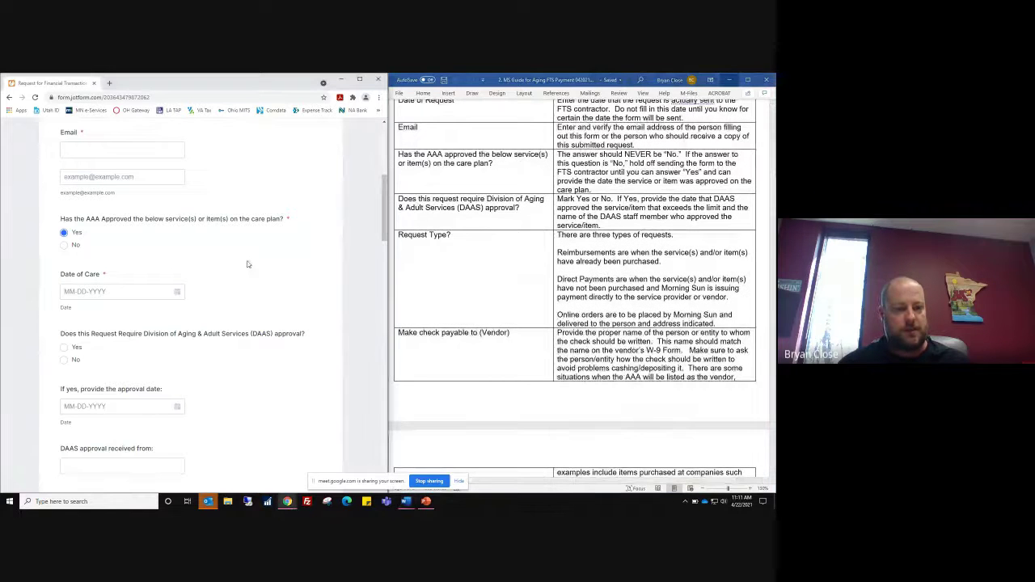
{"action": "scroll", "coordinate": [249, 264], "scroll_direction": "down", "scroll_amount": 1}
{"action": "scroll", "coordinate": [250, 264], "scroll_direction": "down", "scroll_amount": 2}
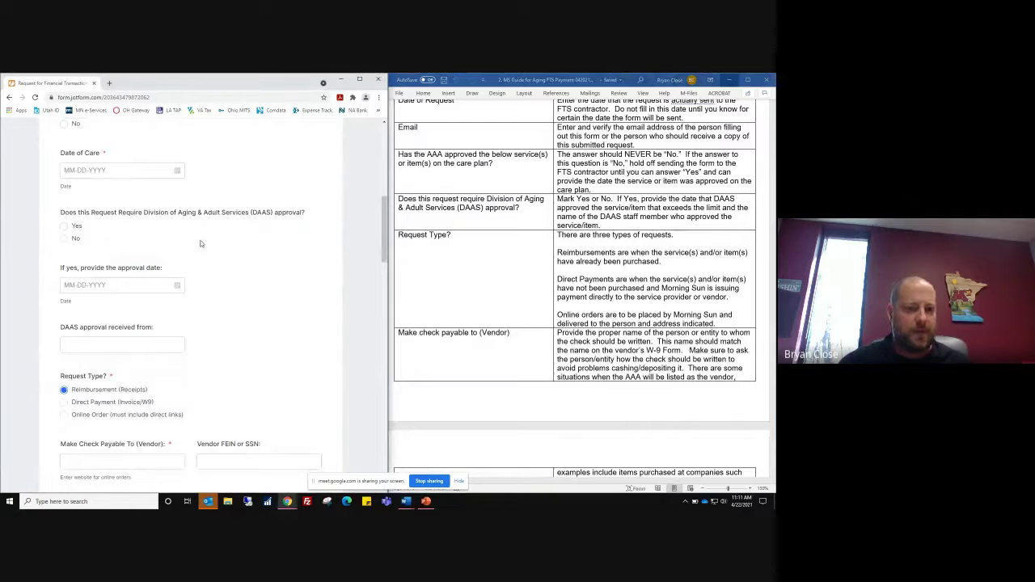
{"action": "scroll", "coordinate": [211, 261], "scroll_direction": "down", "scroll_amount": 5}
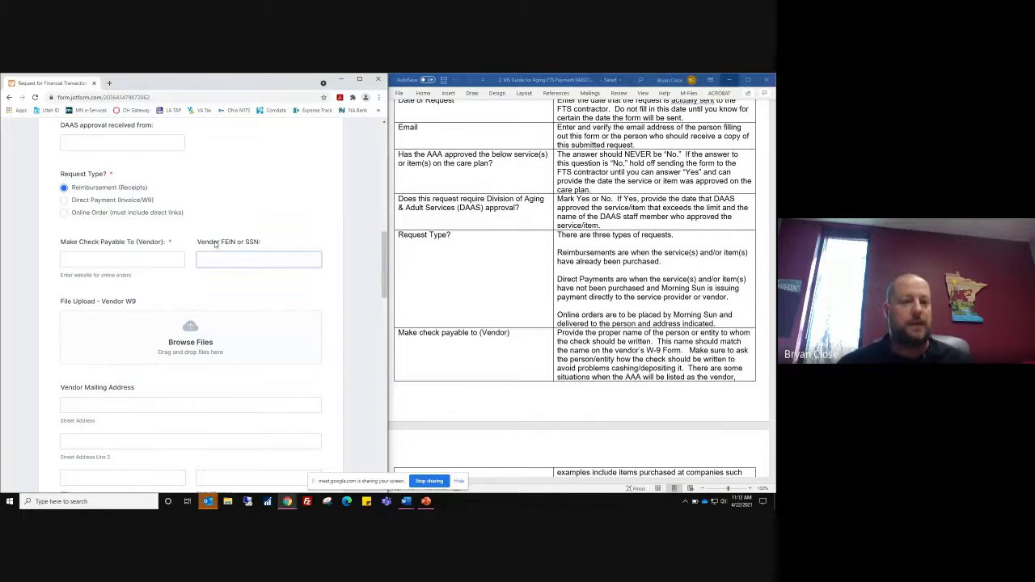
{"action": "left_click", "coordinate": [92, 263]}
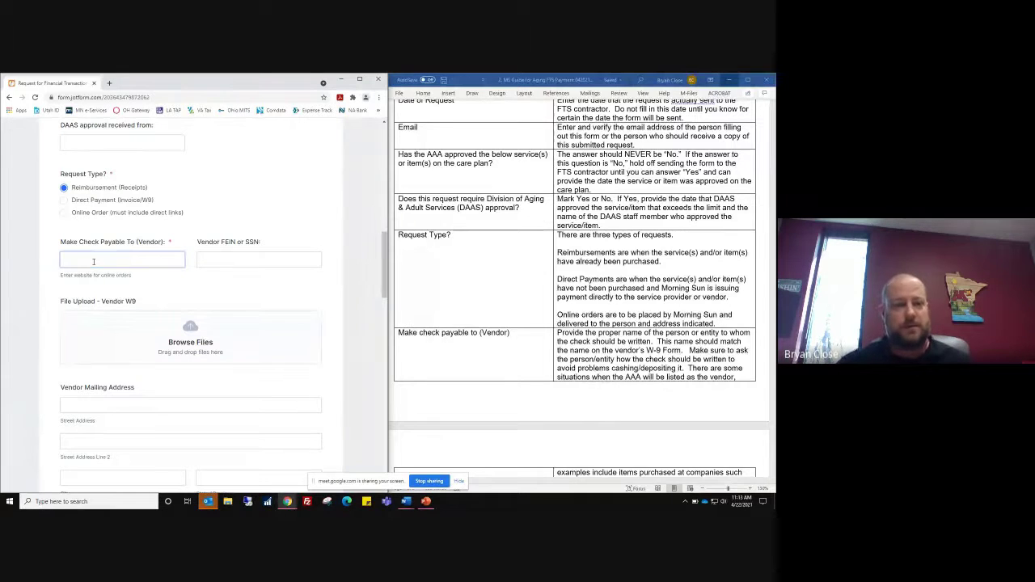
{"action": "left_click", "coordinate": [68, 285]}
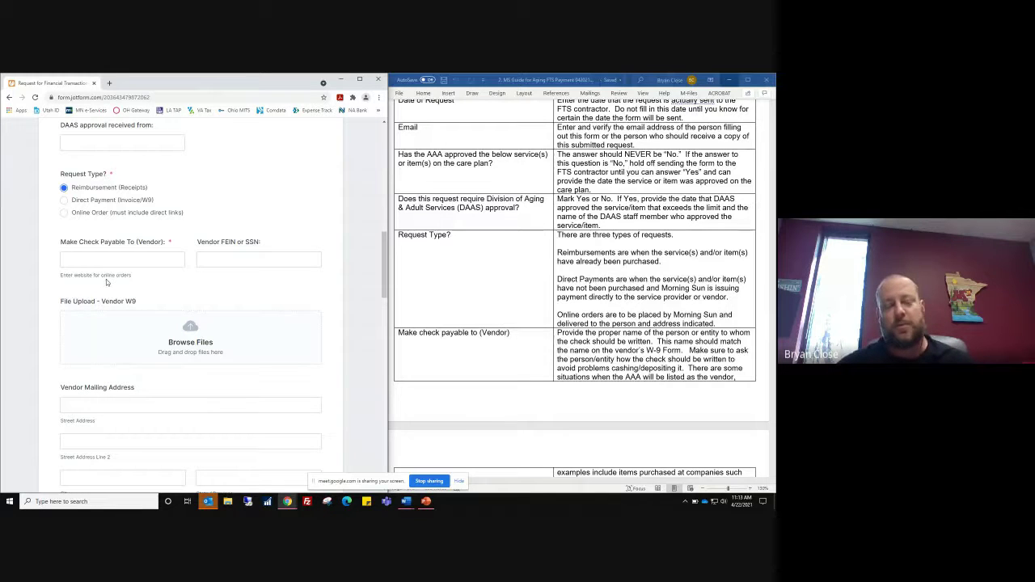
{"action": "left_click", "coordinate": [106, 263]}
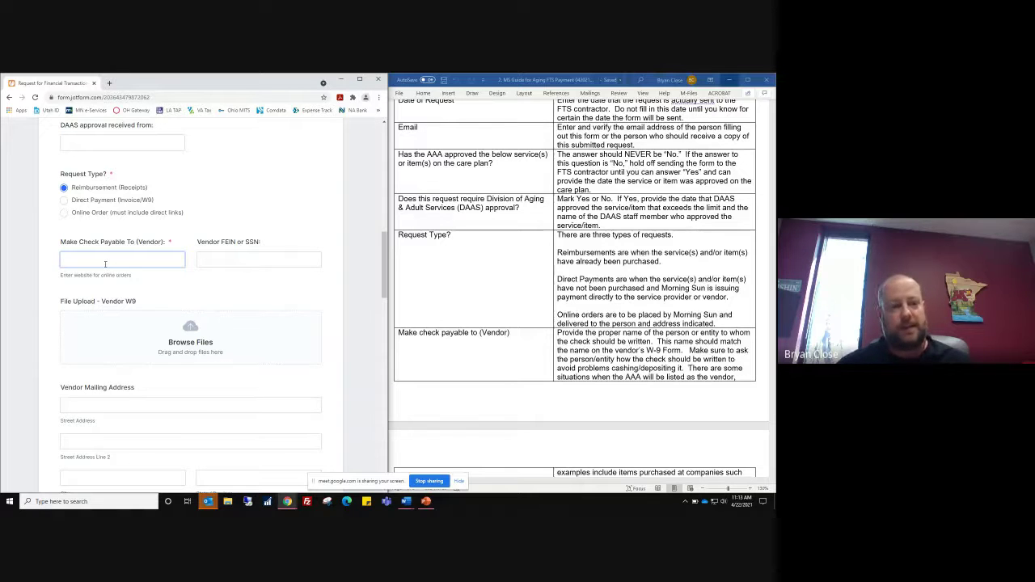
{"action": "left_click", "coordinate": [146, 281]}
- Open the file chooser for the Vendor W9 upload and dismiss it without attaching a file
{"action": "scroll", "coordinate": [161, 277], "scroll_direction": "down", "scroll_amount": 1}
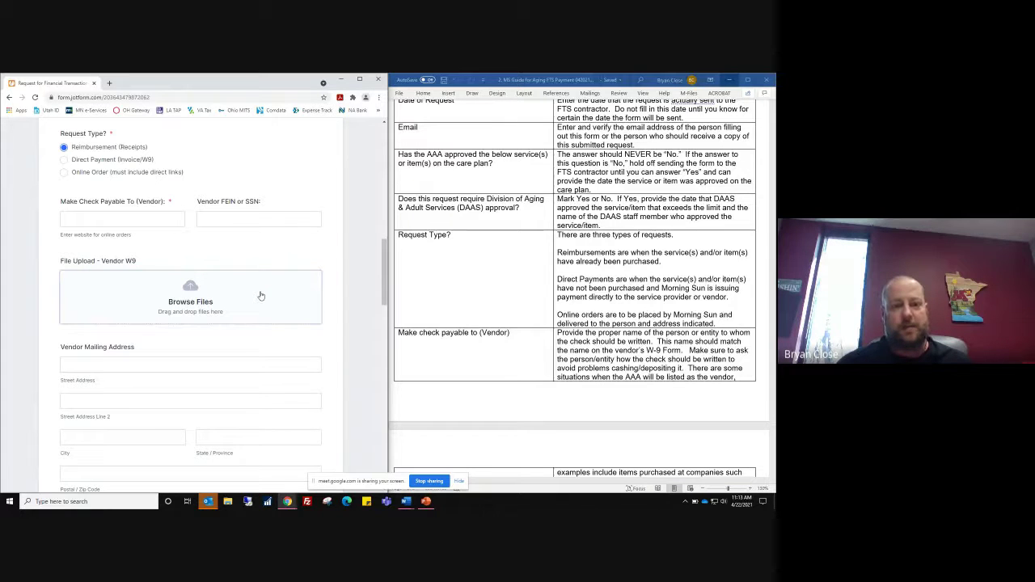
{"action": "left_click", "coordinate": [233, 292]}
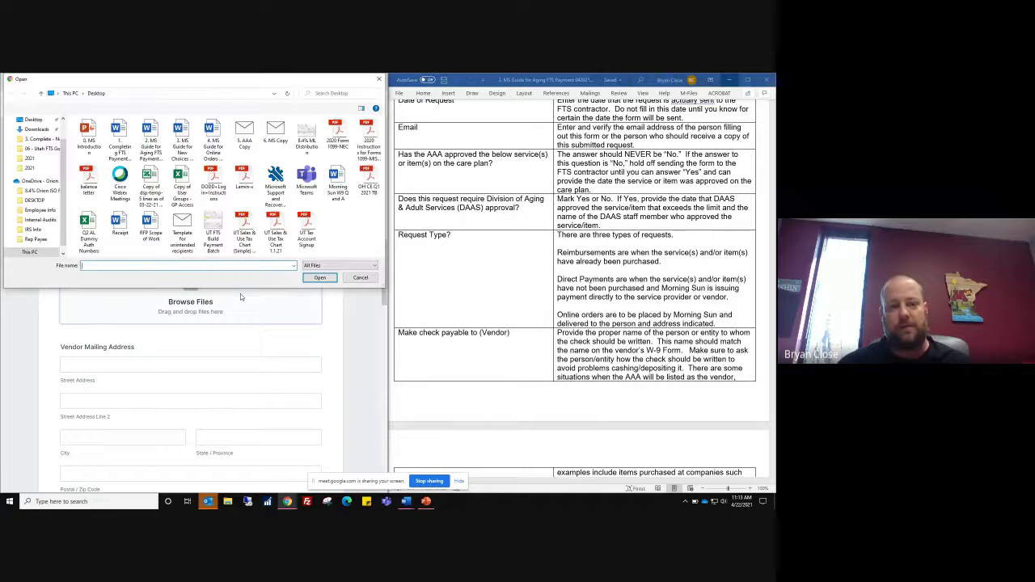
{"action": "left_click", "coordinate": [360, 278]}
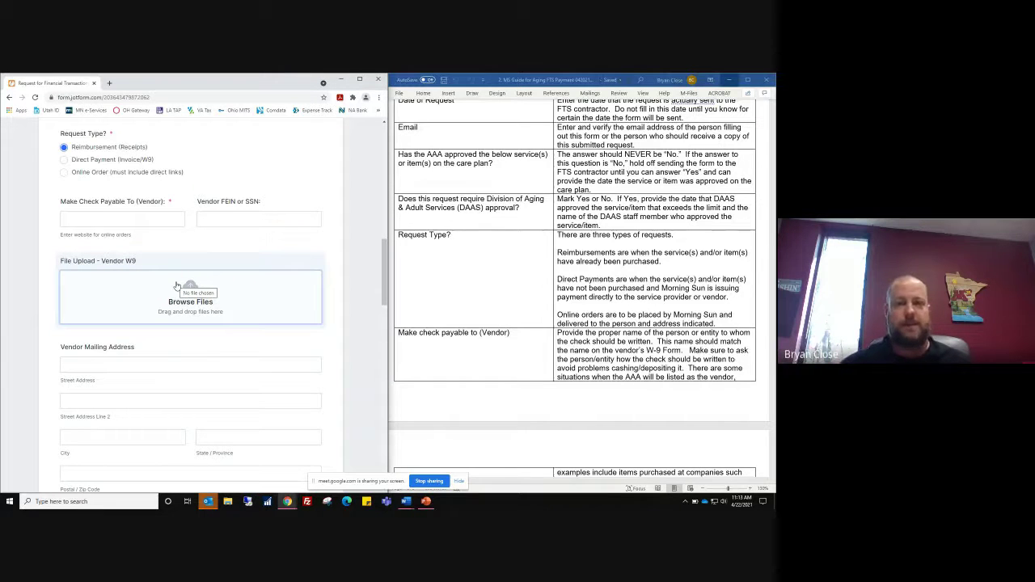
- Answer Yes to having an entry in the Chore Services section and review its date, units, cost and description fields
{"action": "scroll", "coordinate": [81, 276], "scroll_direction": "down", "scroll_amount": 1}
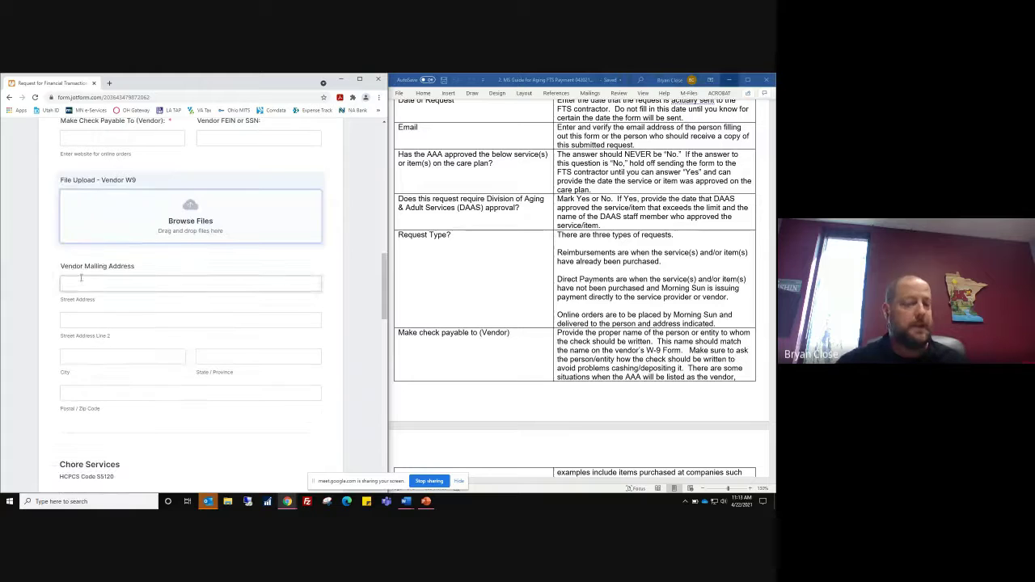
{"action": "scroll", "coordinate": [107, 271], "scroll_direction": "down", "scroll_amount": 1}
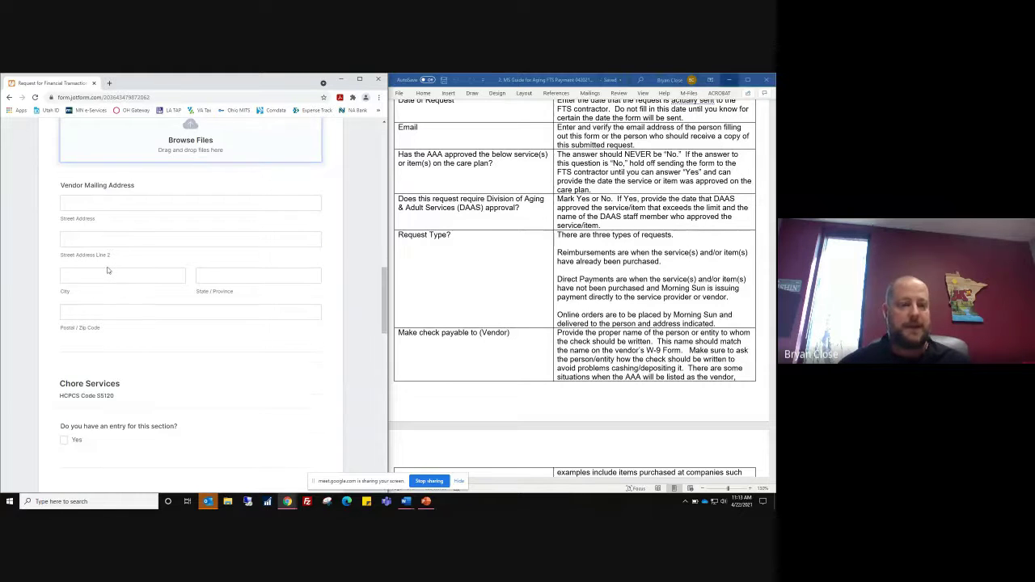
{"action": "scroll", "coordinate": [113, 268], "scroll_direction": "down", "scroll_amount": 2}
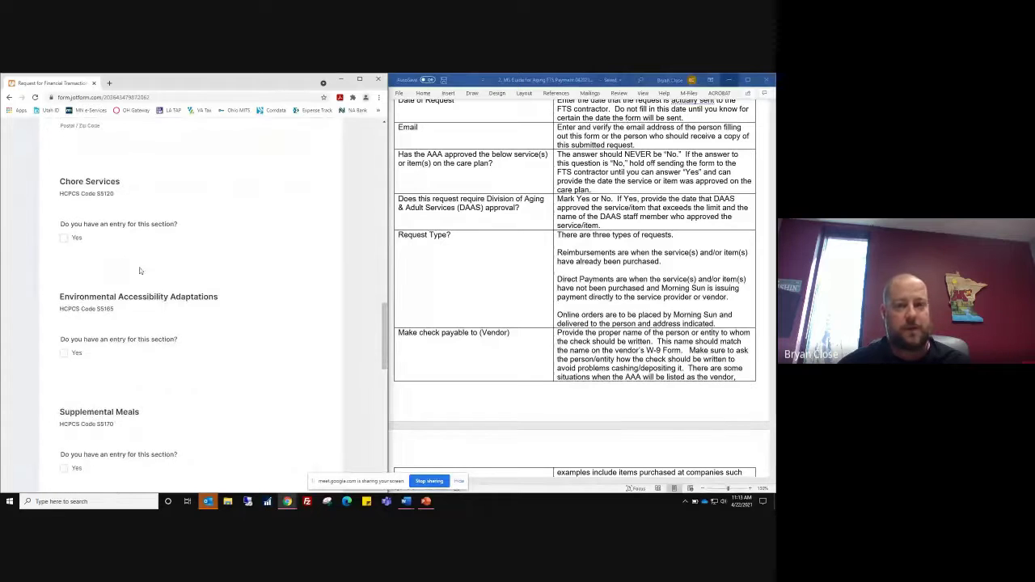
{"action": "scroll", "coordinate": [384, 309], "scroll_direction": "down", "scroll_amount": 1}
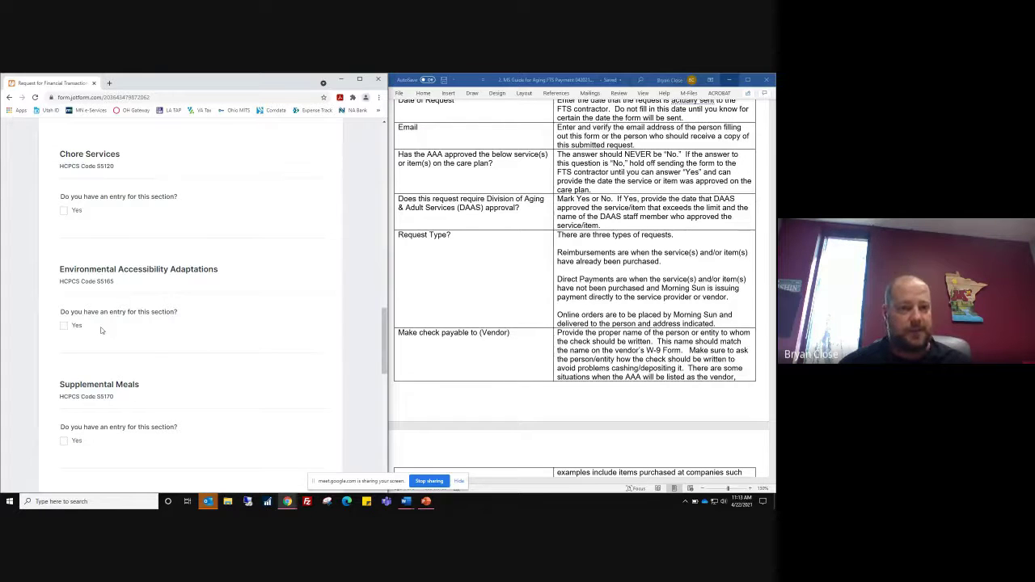
{"action": "left_click", "coordinate": [64, 211]}
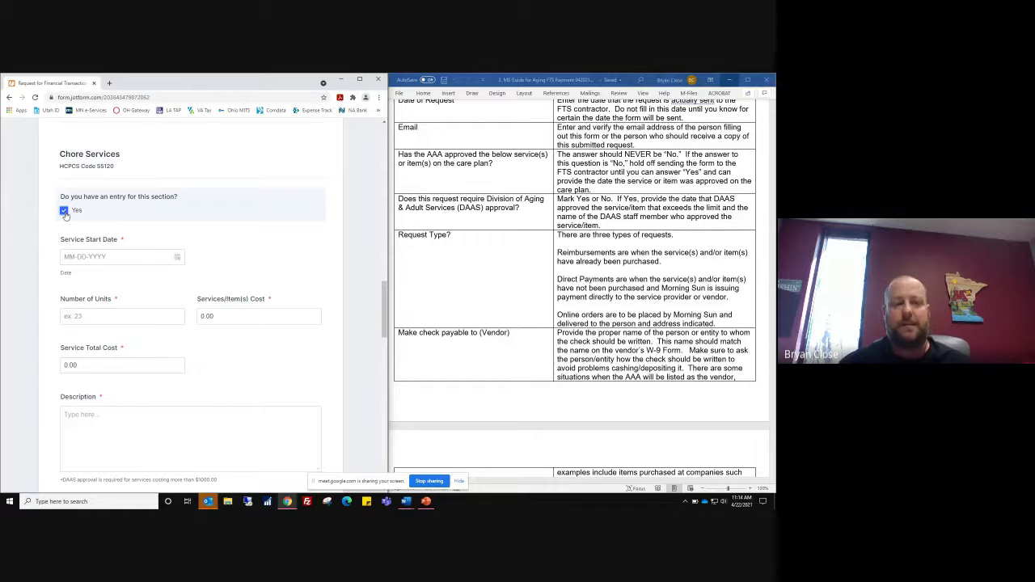
{"action": "scroll", "coordinate": [200, 256], "scroll_direction": "down", "scroll_amount": 1}
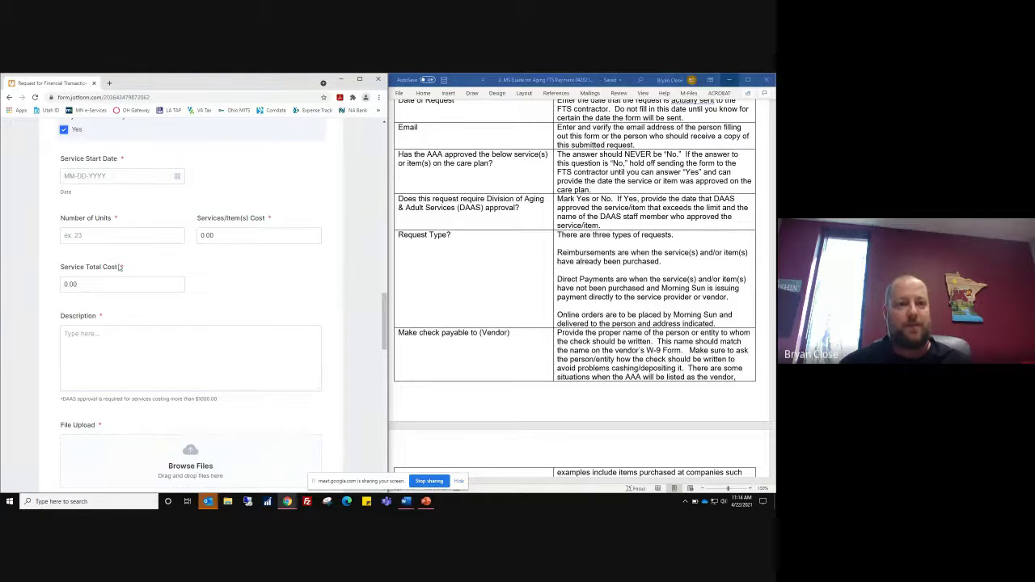
{"action": "scroll", "coordinate": [215, 298], "scroll_direction": "up", "scroll_amount": 1}
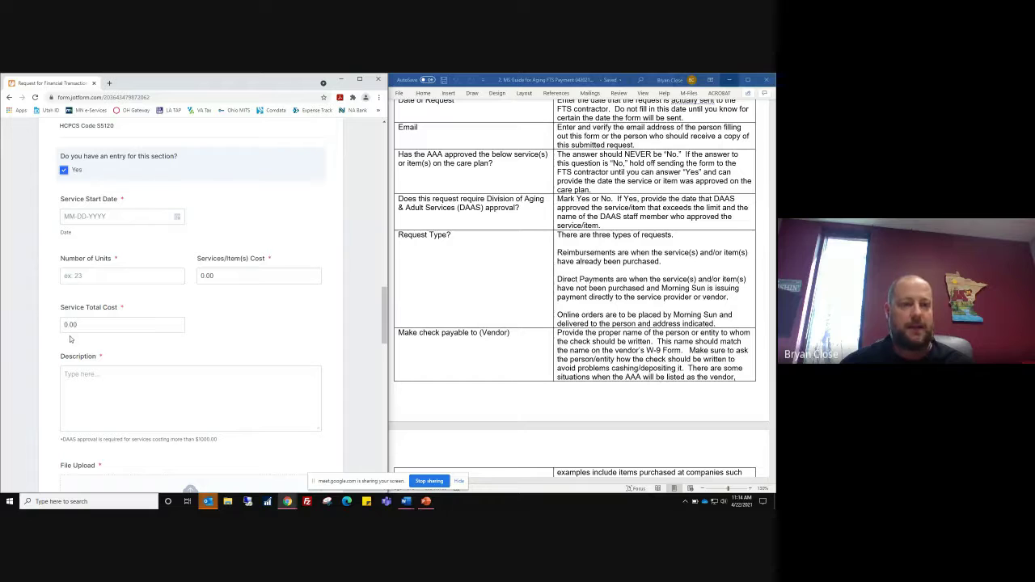
- Enter 4 units at a cost of 12.25 in the Chore Services section and change the cost to 12.33
{"action": "left_click", "coordinate": [96, 272]}
{"action": "type", "text": "4"}
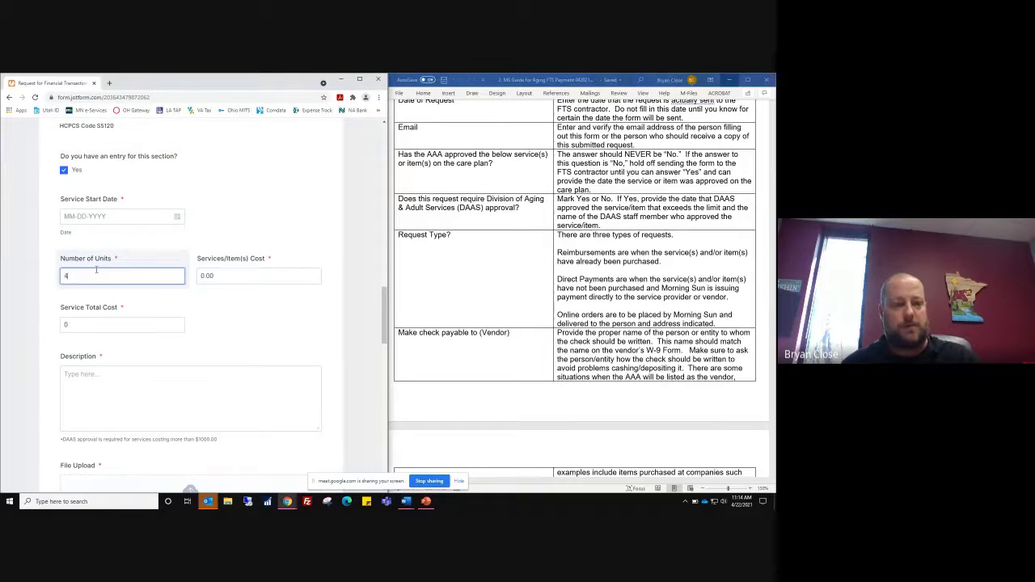
{"action": "key", "text": "Tab"}
{"action": "type", "text": "12"}
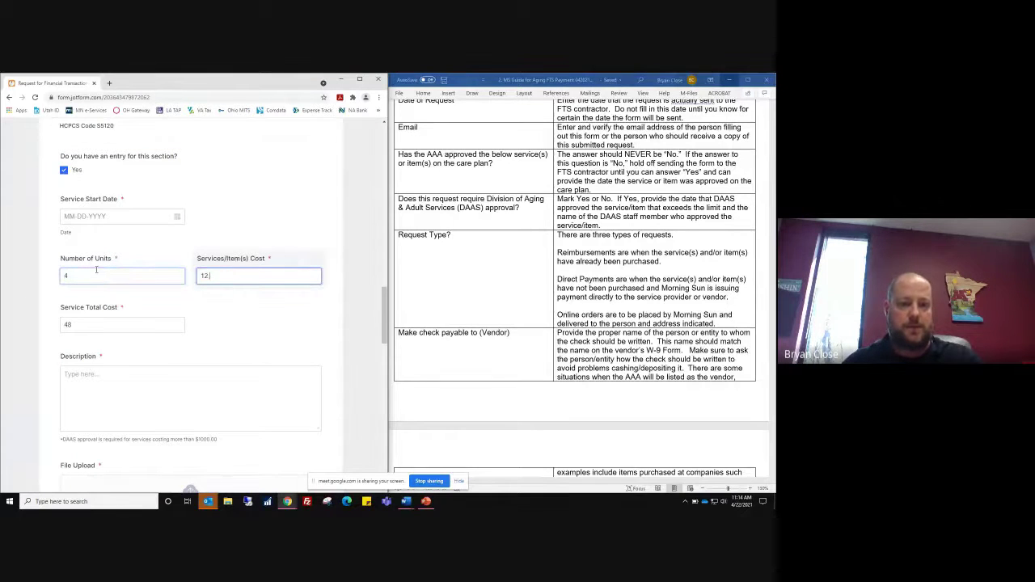
{"action": "type", "text": ".25"}
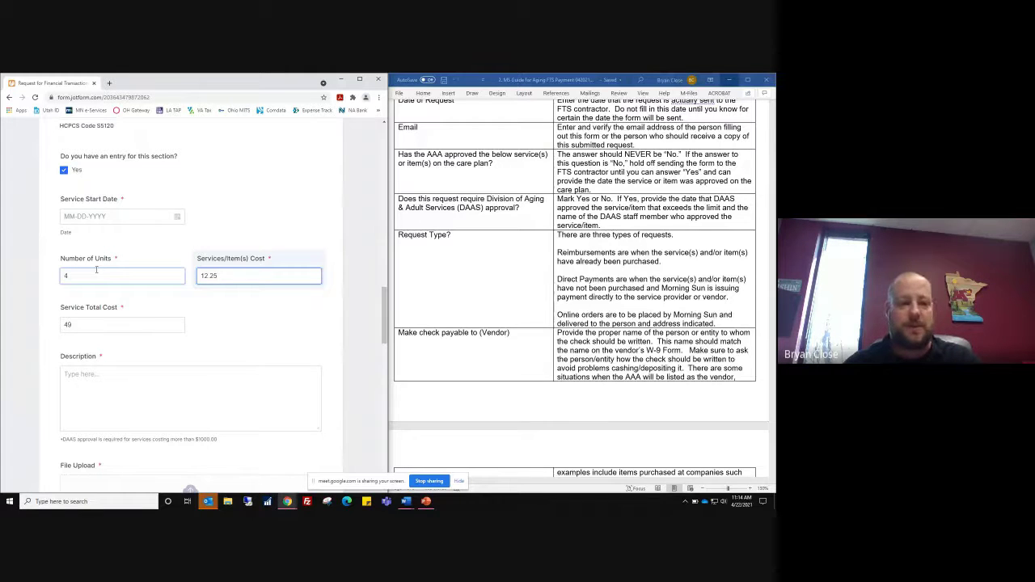
{"action": "key", "text": "BackSpace"}
{"action": "key", "text": "BackSpace"}
{"action": "type", "text": "33"}
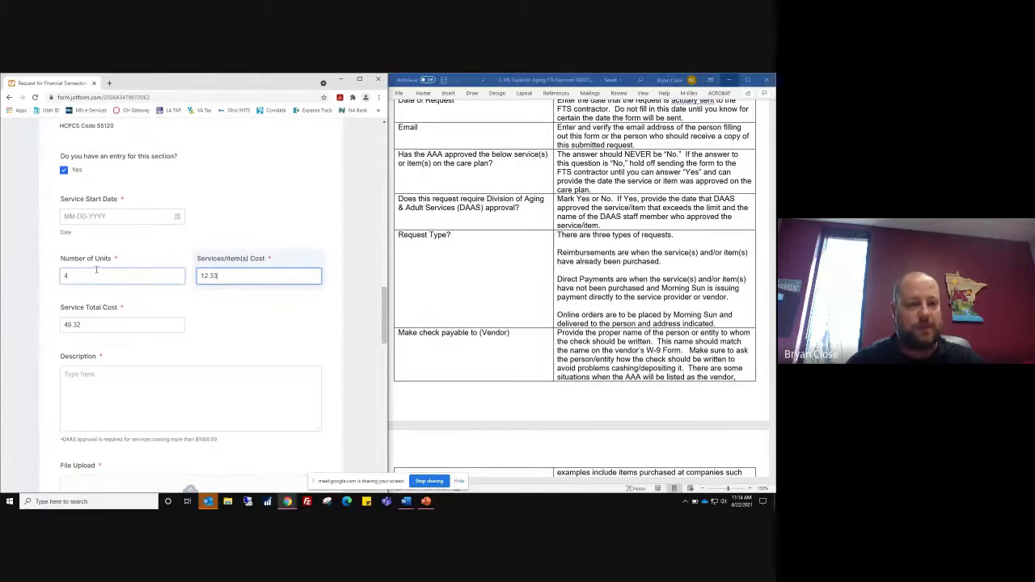
- Clear the sample cost and number of units from the Chore Services section
{"action": "key", "text": "BackSpace"}
{"action": "key", "text": "BackSpace"}
{"action": "key", "text": "BackSpace"}
{"action": "key", "text": "BackSpace"}
{"action": "key", "text": "BackSpace"}
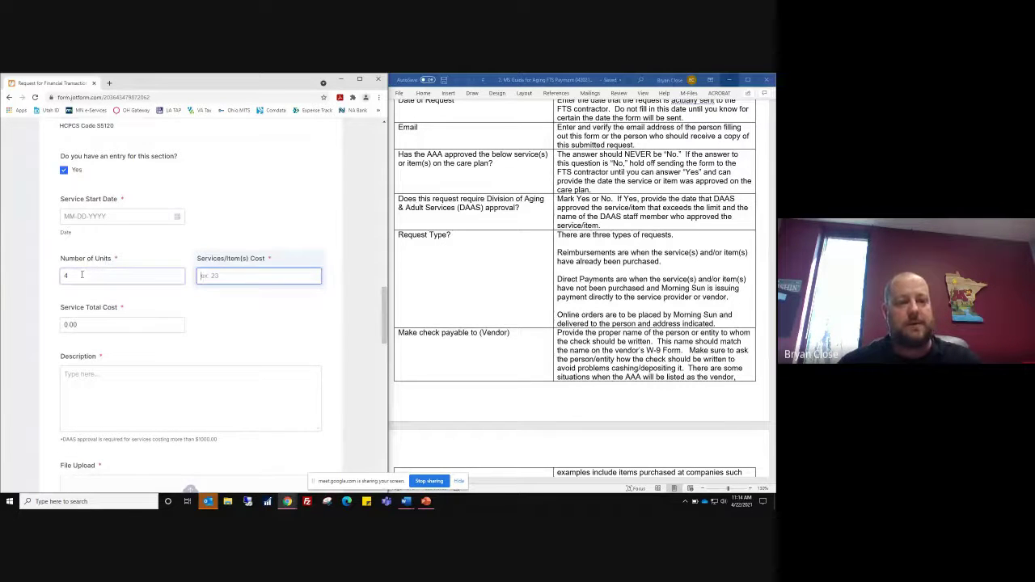
{"action": "left_click", "coordinate": [81, 275]}
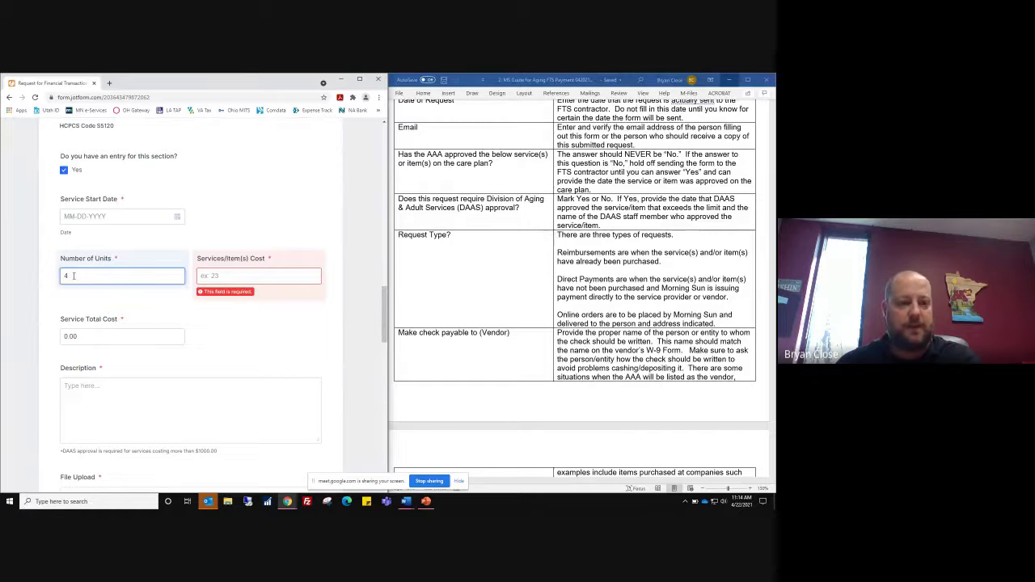
{"action": "key", "text": "BackSpace"}
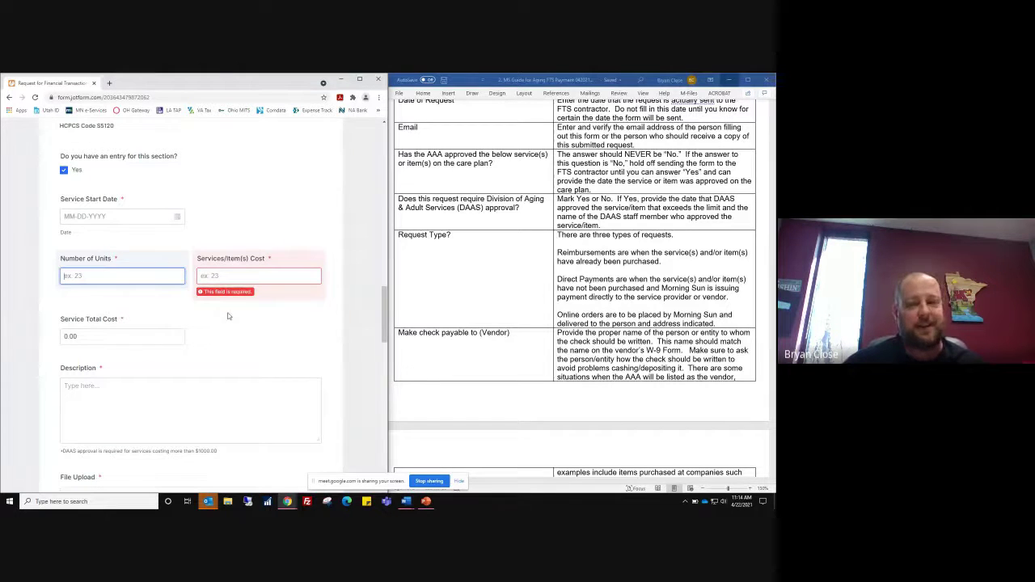
- Compare the guide's number of units, cost, description and file upload rows with the Chore Services fields
{"action": "left_click", "coordinate": [459, 305]}
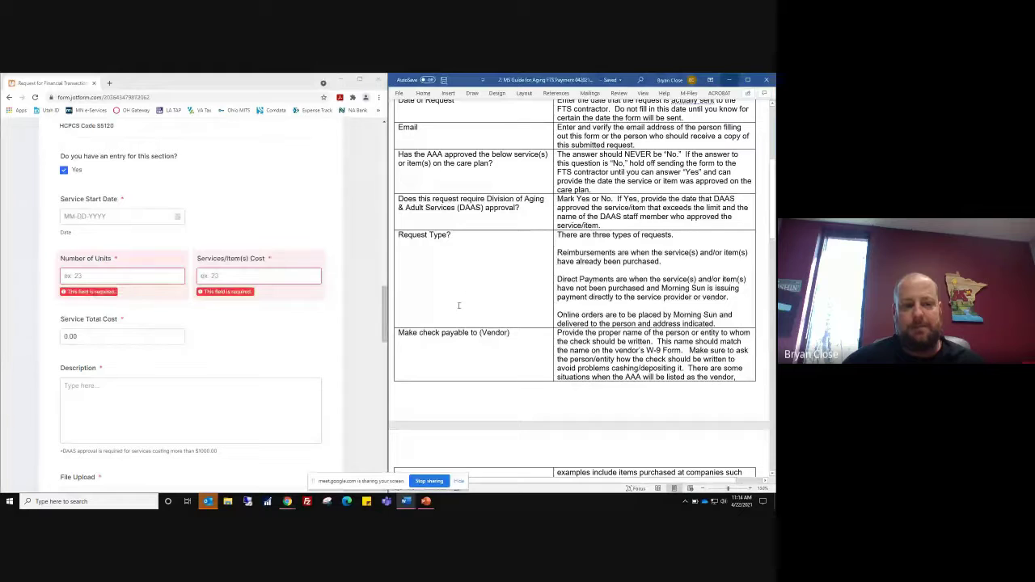
{"action": "scroll", "coordinate": [172, 286], "scroll_direction": "down", "scroll_amount": 3}
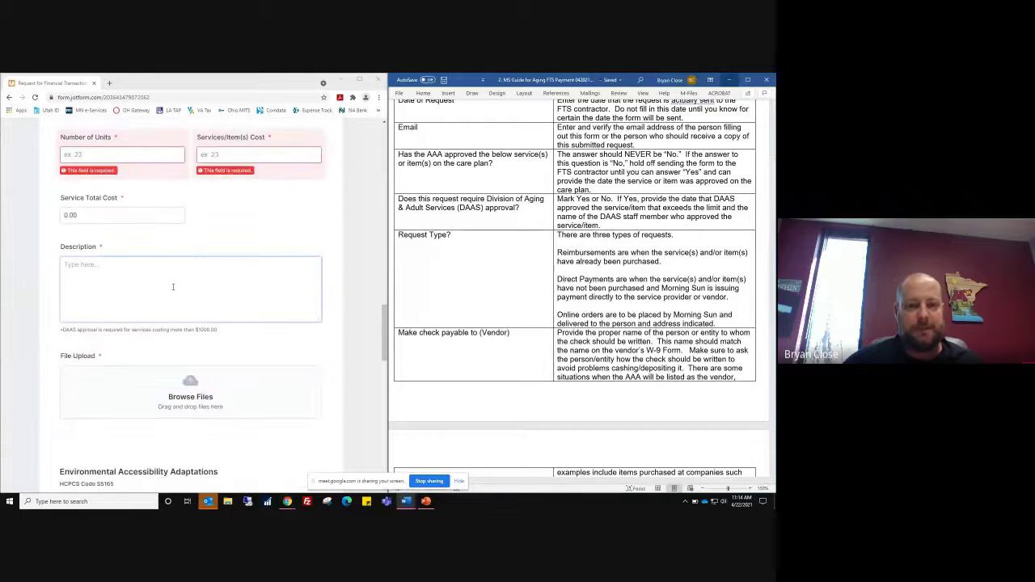
{"action": "left_click", "coordinate": [510, 293]}
{"action": "scroll", "coordinate": [510, 299], "scroll_direction": "down", "scroll_amount": 5}
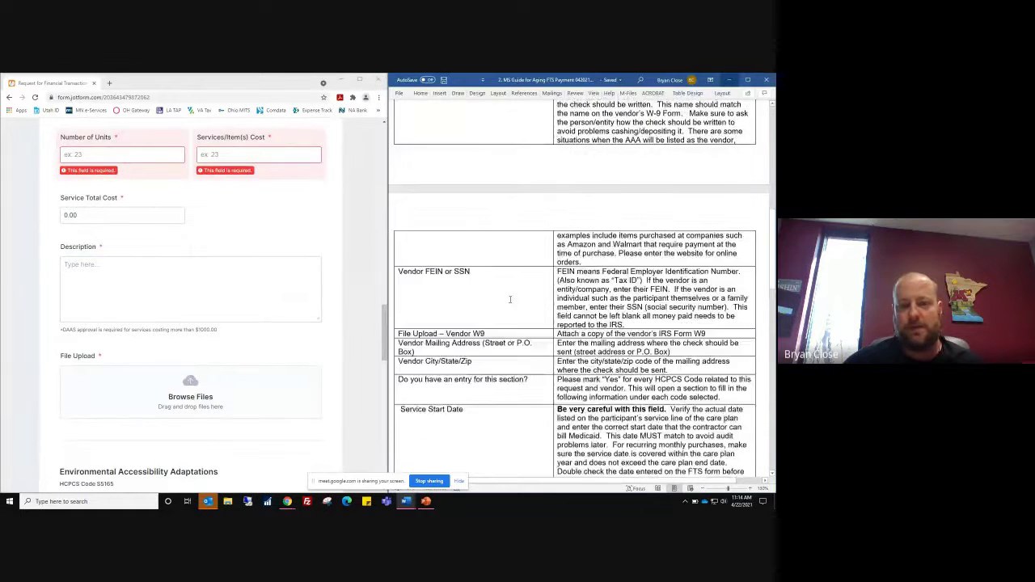
{"action": "scroll", "coordinate": [511, 299], "scroll_direction": "down", "scroll_amount": 5}
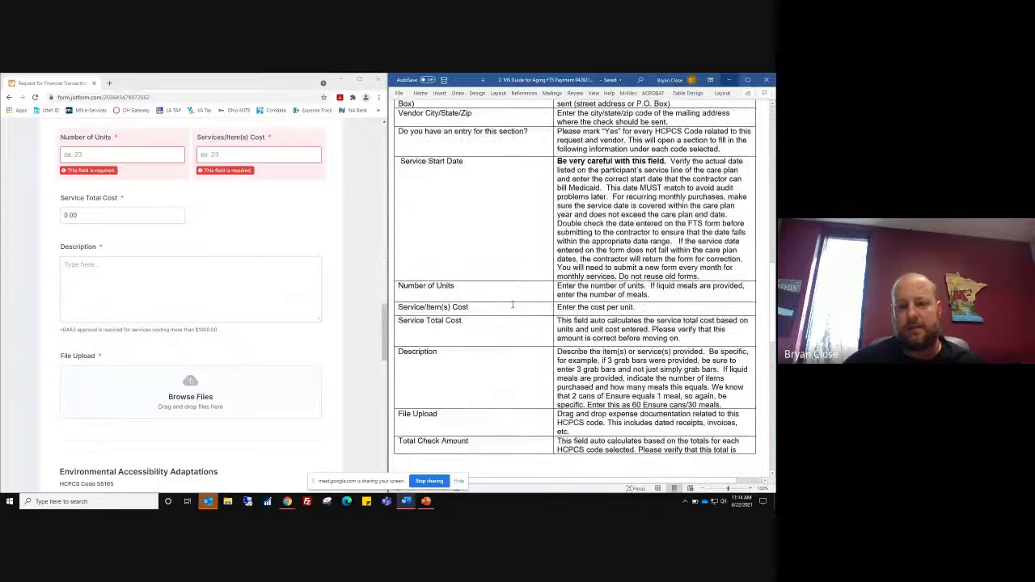
{"action": "scroll", "coordinate": [512, 305], "scroll_direction": "down", "scroll_amount": 2}
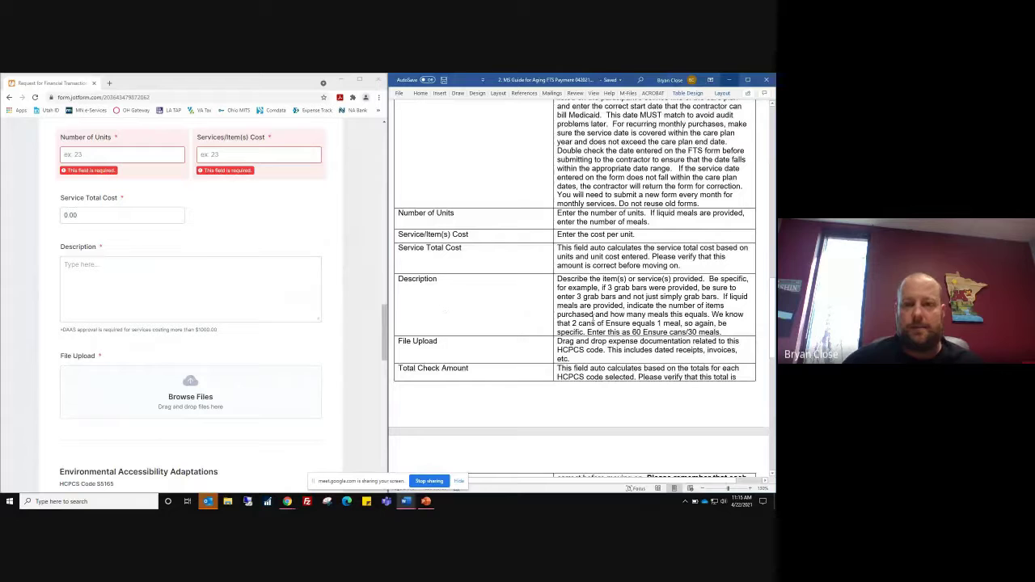
- Review the Chore Services file upload field and remove the Yes answer for that section
{"action": "left_click", "coordinate": [243, 341]}
{"action": "scroll", "coordinate": [240, 323], "scroll_direction": "down", "scroll_amount": 2}
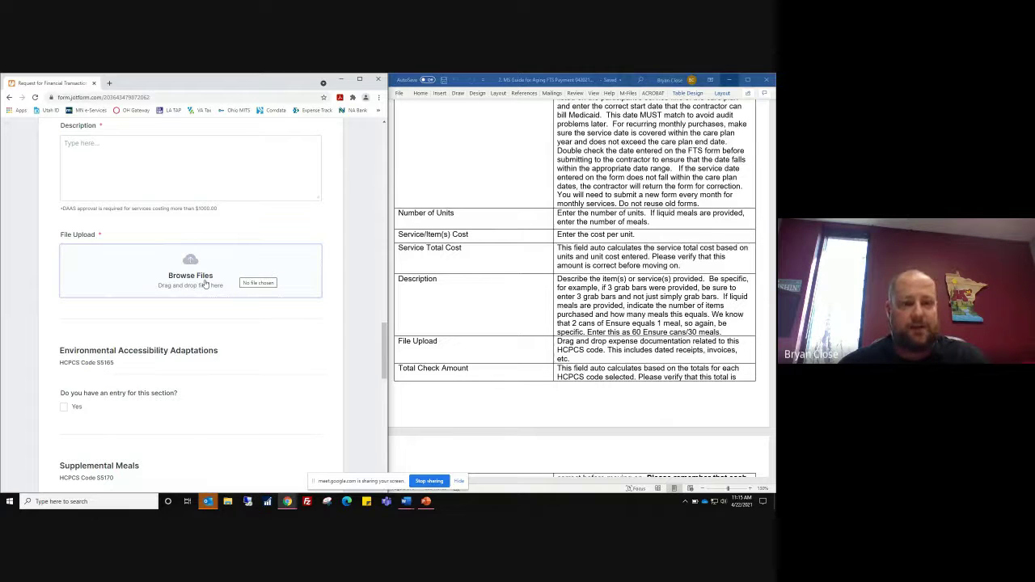
{"action": "scroll", "coordinate": [175, 287], "scroll_direction": "up", "scroll_amount": 4}
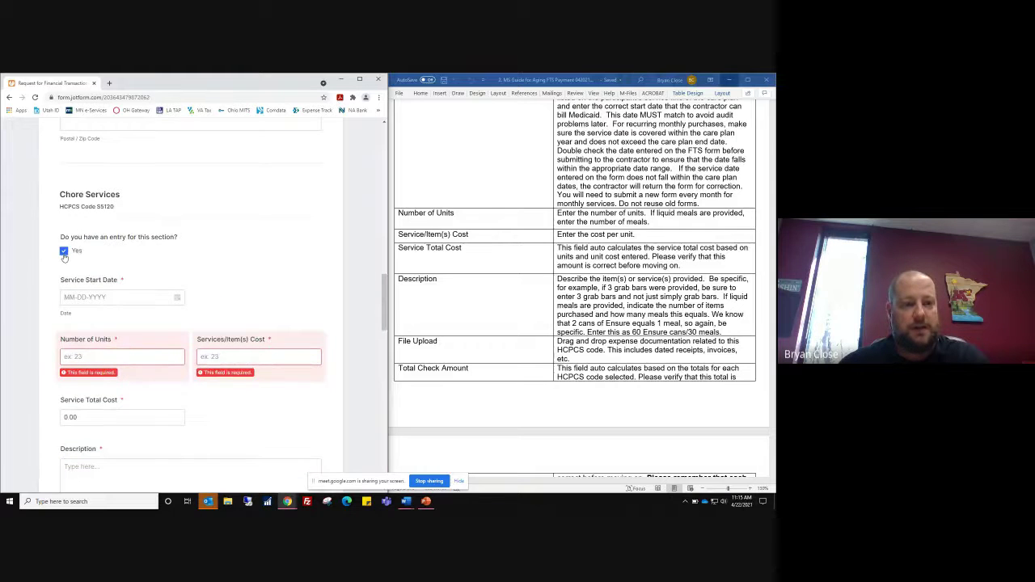
{"action": "left_click", "coordinate": [64, 254]}
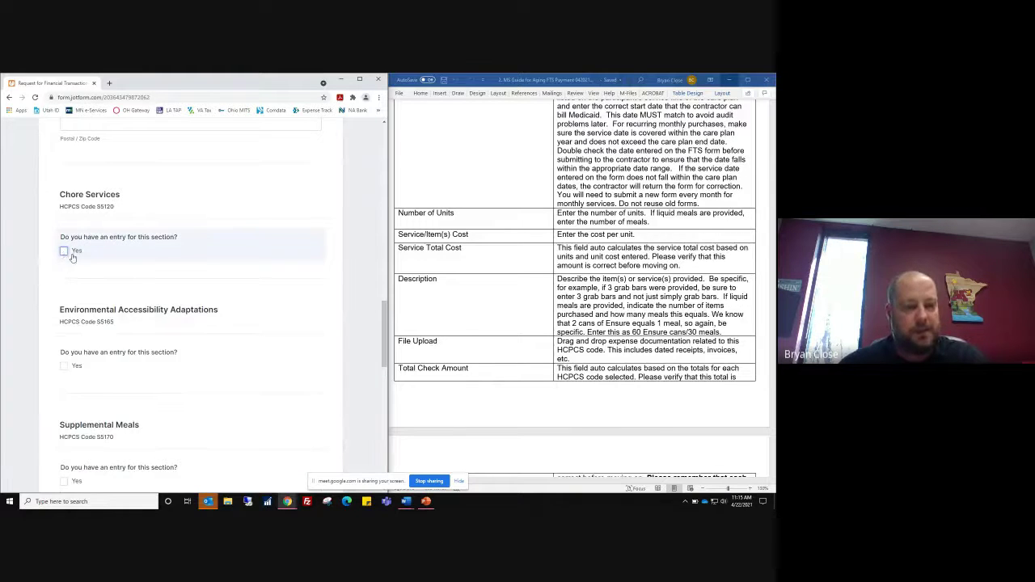
- Answer Yes for Environmental Accessibility Adaptations to review its fields, and clear that answer again
{"action": "scroll", "coordinate": [65, 253], "scroll_direction": "down", "scroll_amount": 2}
{"action": "left_click", "coordinate": [64, 246]}
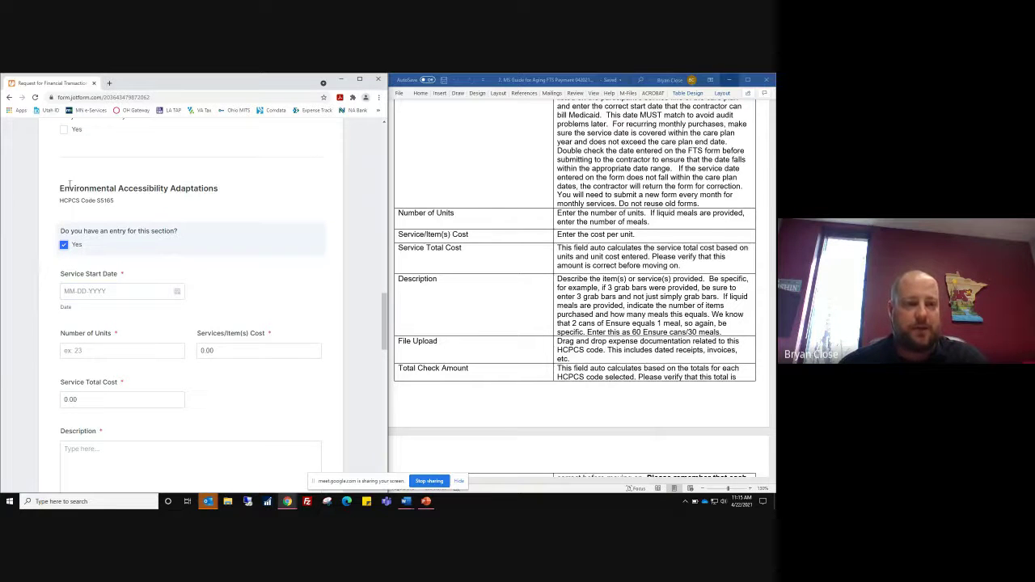
{"action": "scroll", "coordinate": [149, 241], "scroll_direction": "down", "scroll_amount": 1}
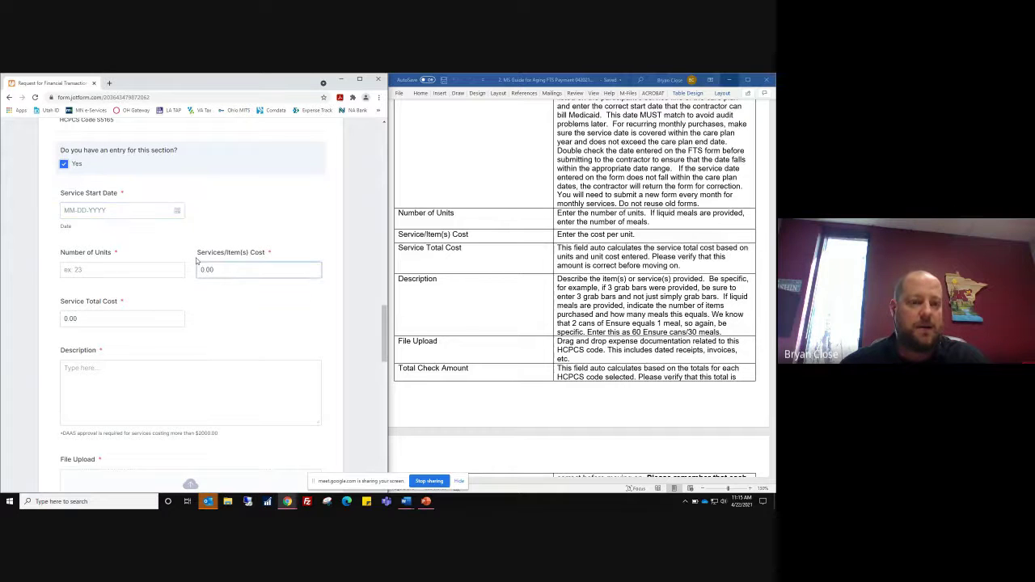
{"action": "scroll", "coordinate": [146, 349], "scroll_direction": "down", "scroll_amount": 2}
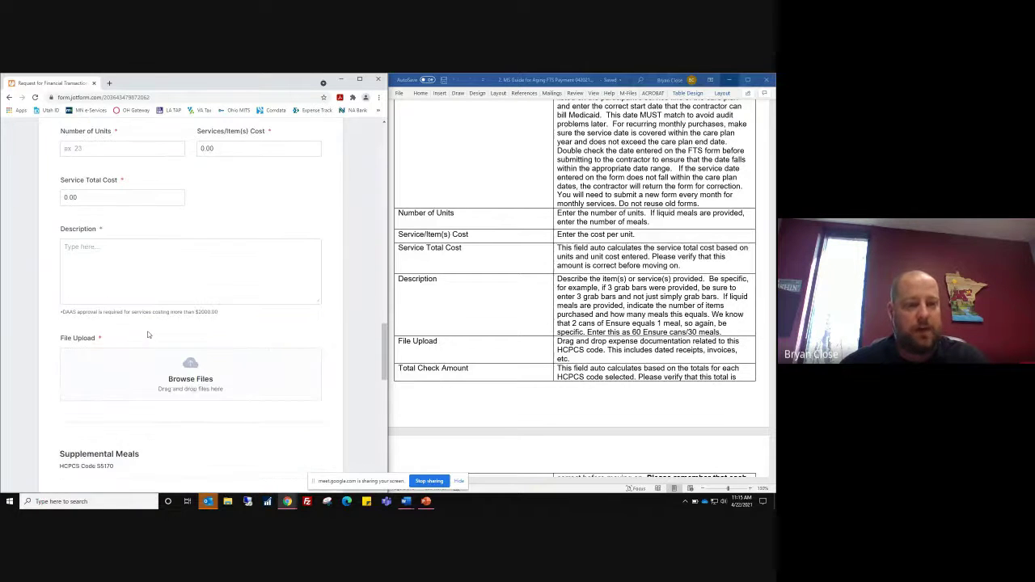
{"action": "scroll", "coordinate": [150, 337], "scroll_direction": "up", "scroll_amount": 2}
{"action": "left_click", "coordinate": [68, 164]}
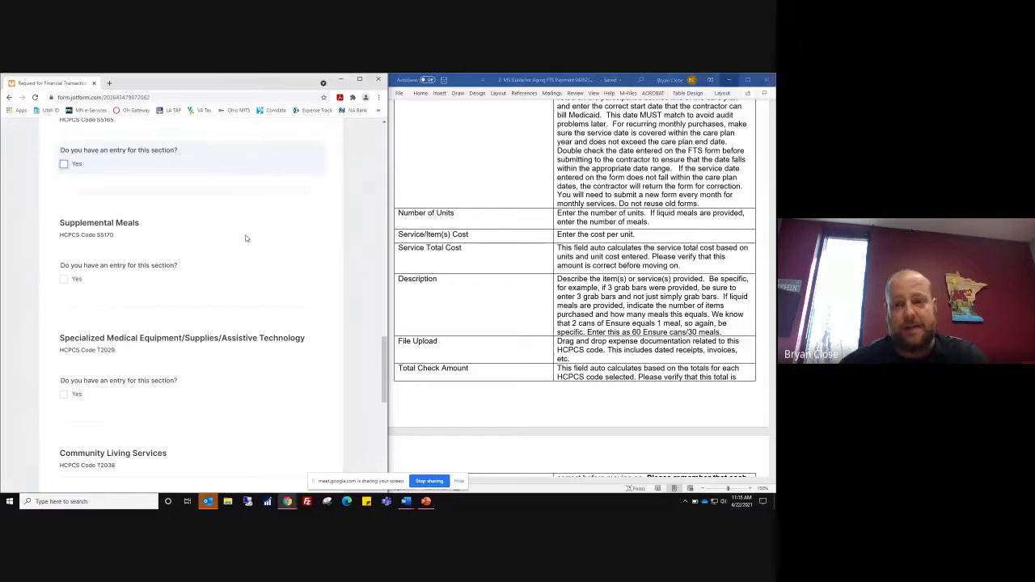
- Try the Yes answer for the Supplemental Meals and Specialized Medical Equipment/Supplies/Assistive Technology sections and clear it again
{"action": "scroll", "coordinate": [242, 238], "scroll_direction": "up", "scroll_amount": 1}
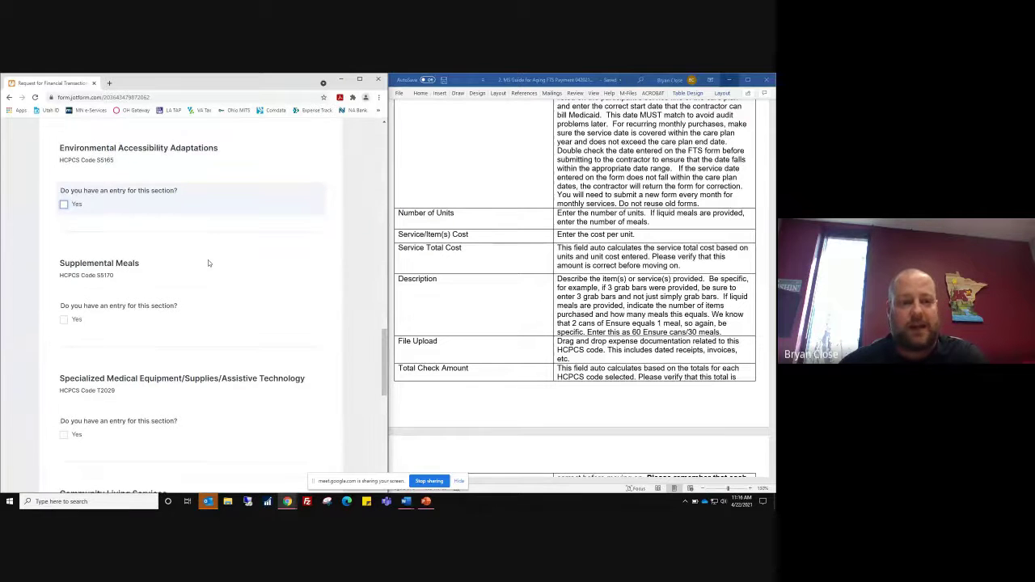
{"action": "scroll", "coordinate": [205, 267], "scroll_direction": "down", "scroll_amount": 3}
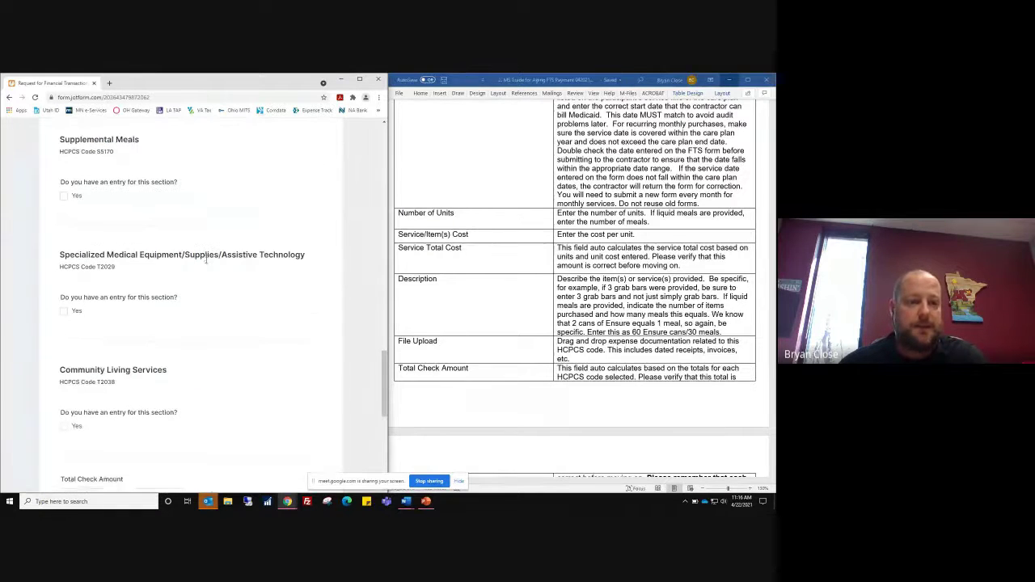
{"action": "left_click", "coordinate": [63, 194]}
{"action": "left_click", "coordinate": [63, 194]}
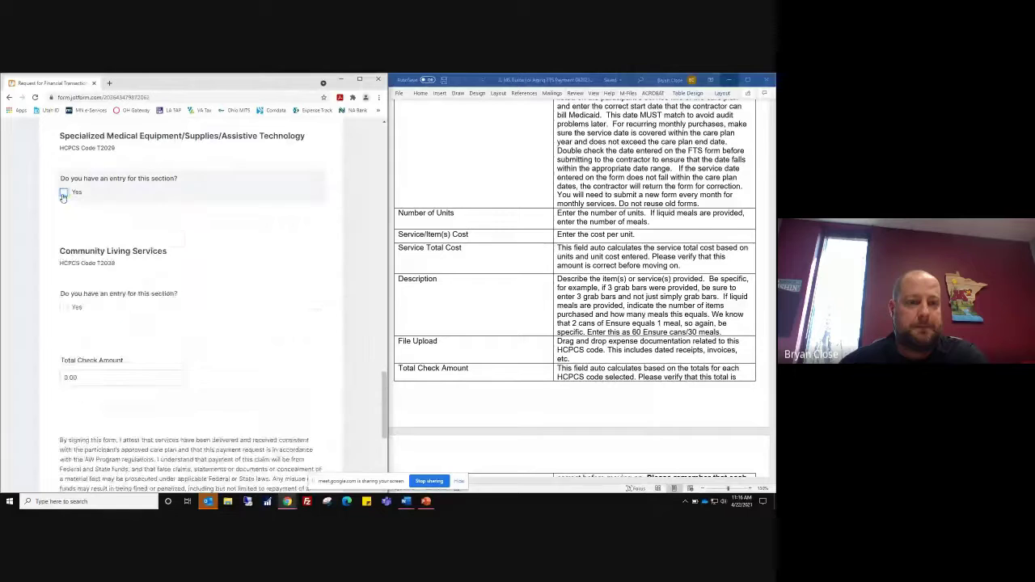
- Answer Yes for Community Living Services to review its cost, description and upload fields, and clear that answer again
{"action": "scroll", "coordinate": [66, 205], "scroll_direction": "down", "scroll_amount": 1}
{"action": "scroll", "coordinate": [66, 205], "scroll_direction": "down", "scroll_amount": 1}
{"action": "left_click", "coordinate": [63, 227]}
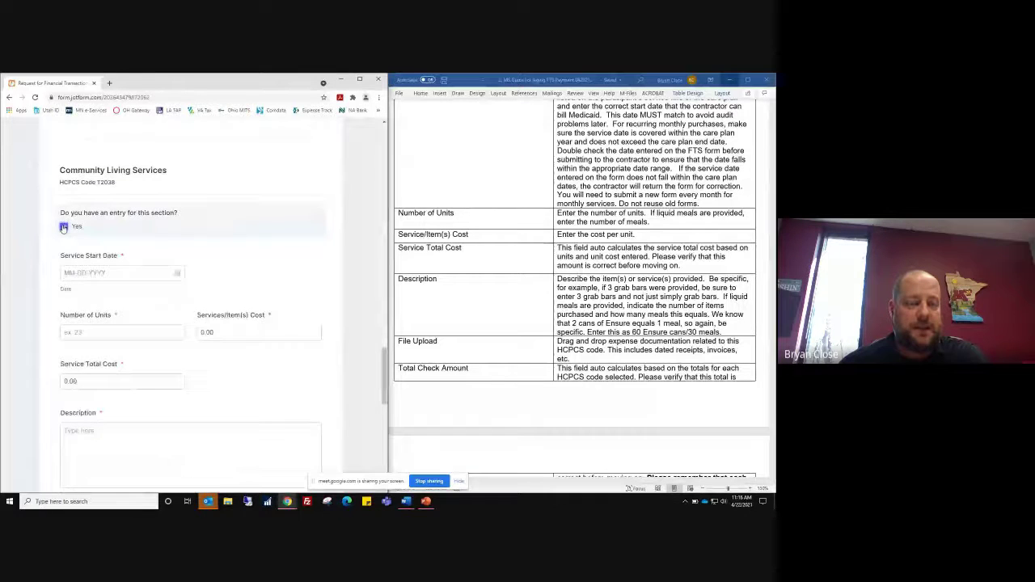
{"action": "left_click", "coordinate": [63, 227]}
{"action": "scroll", "coordinate": [64, 230], "scroll_direction": "down", "scroll_amount": 1}
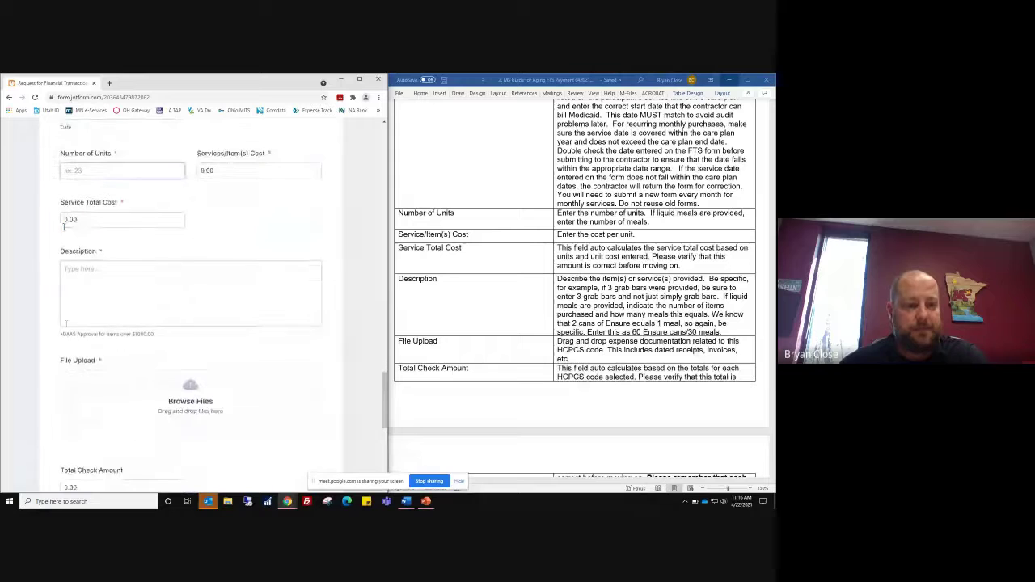
{"action": "scroll", "coordinate": [60, 155], "scroll_direction": "up", "scroll_amount": 1}
{"action": "left_click", "coordinate": [64, 146]}
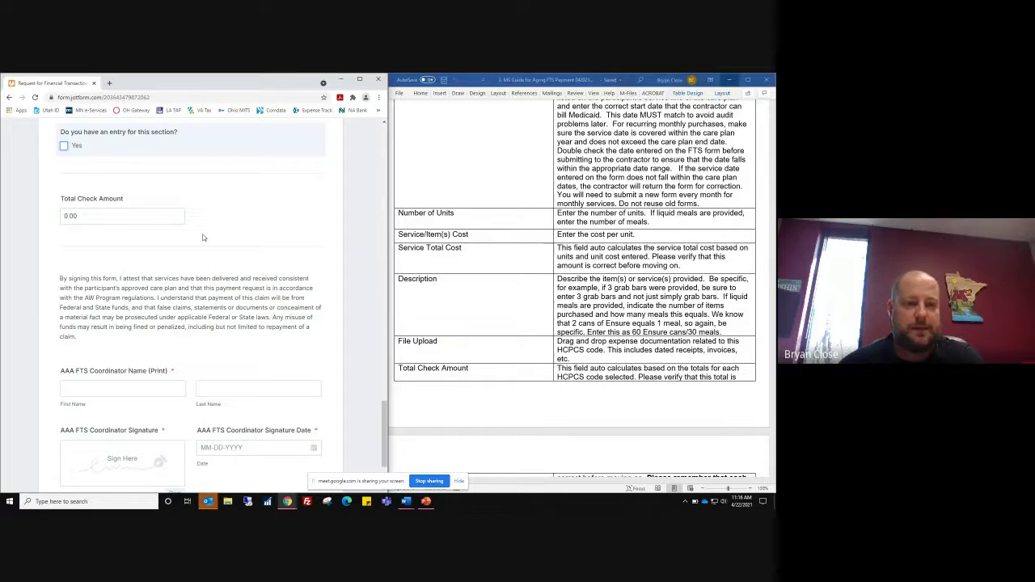
- Examine the attestation text and the AAA FTS Coordinator name, signature and signature date fields
{"action": "scroll", "coordinate": [190, 255], "scroll_direction": "down", "scroll_amount": 3}
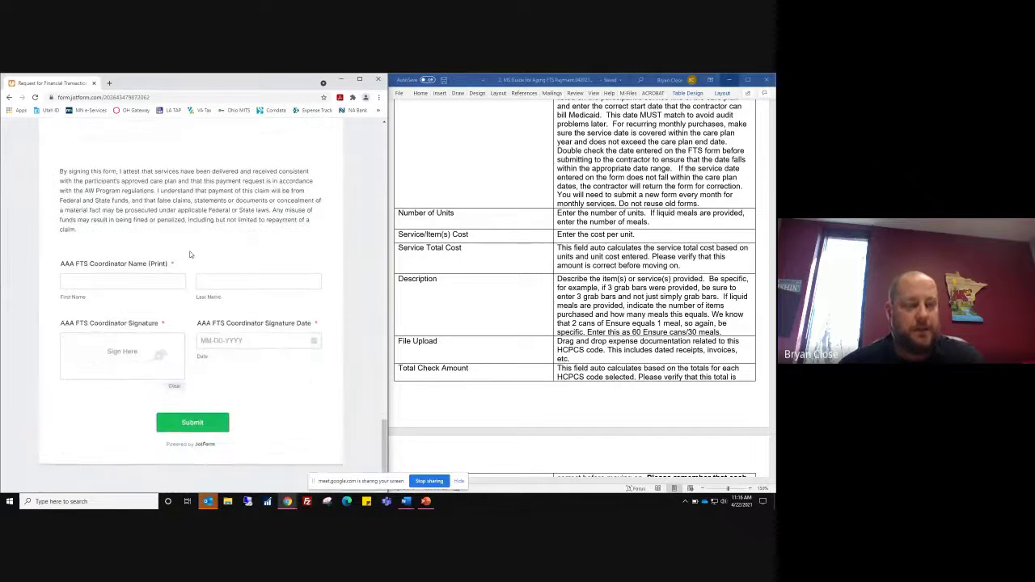